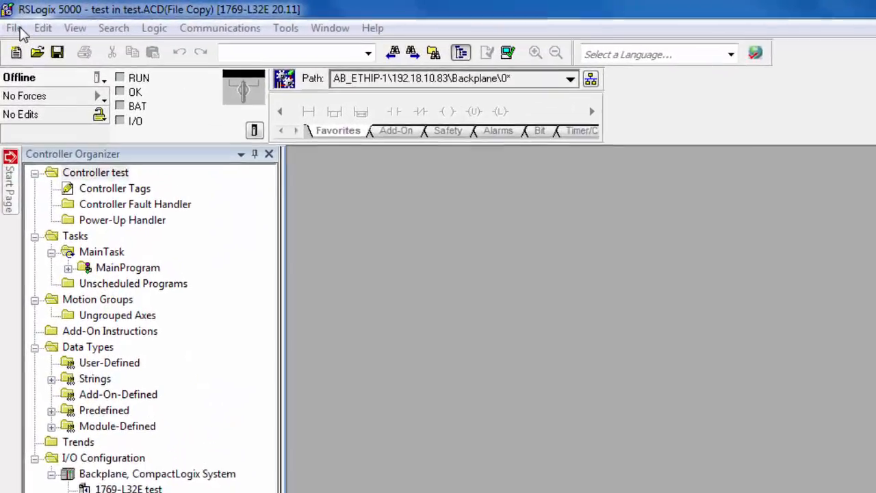
Start an Add-On Instruction import and browse up to the list of drives
click(10, 21)
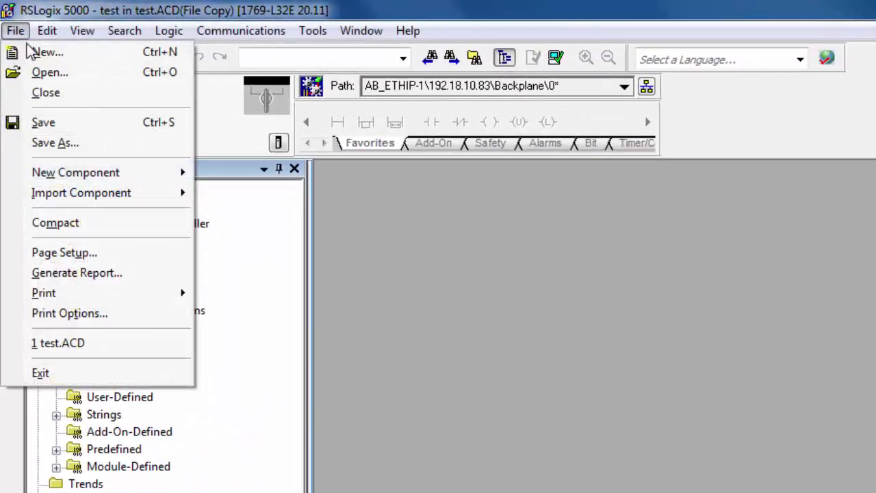
mouse_move(81, 193)
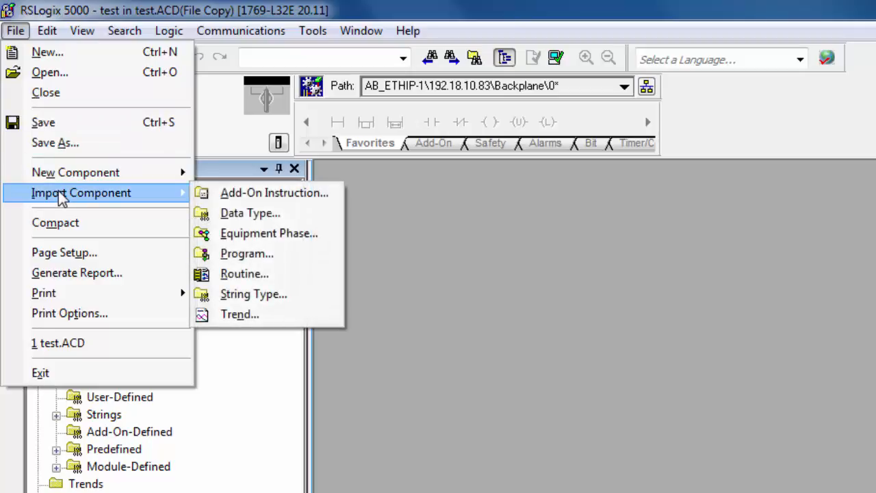
click(243, 201)
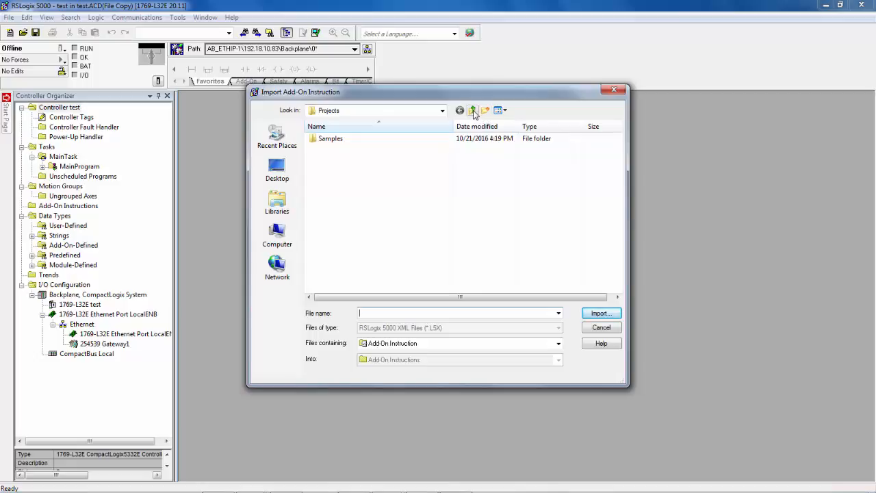
click(473, 110)
click(473, 111)
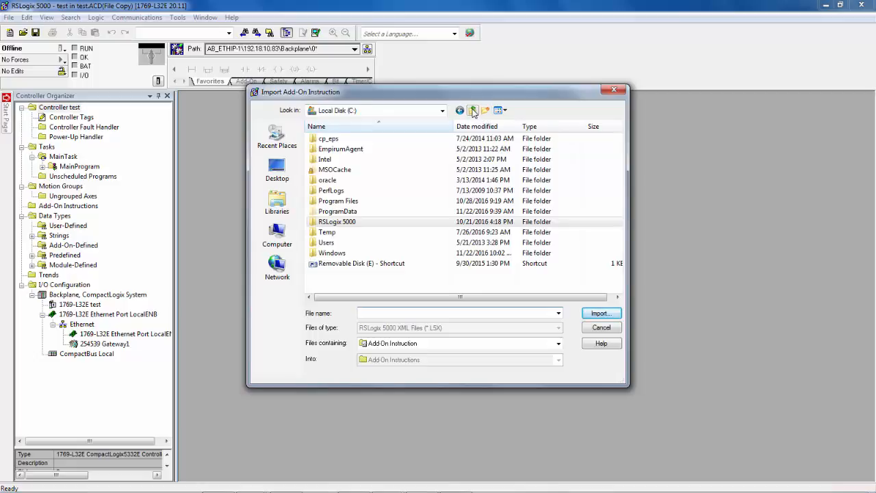
click(473, 111)
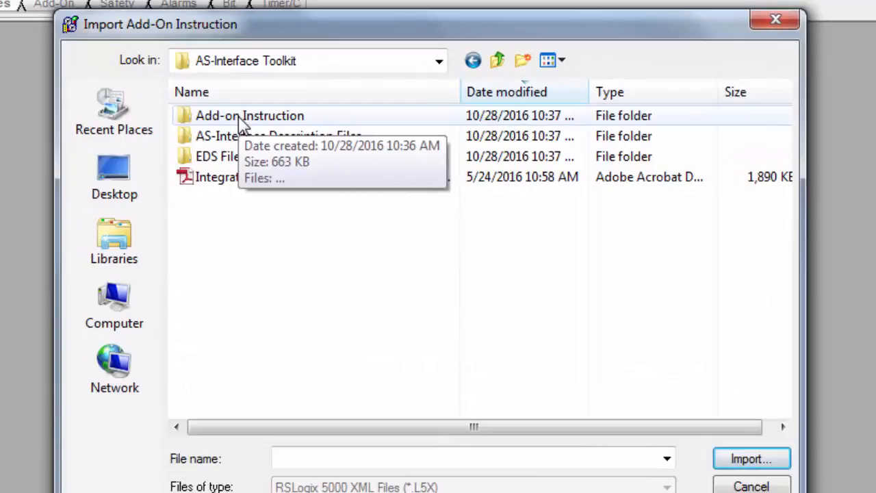
Select Get_Diagnostics_Advanced_4_2.L5X in the Add-on Instruction folder
double_click(241, 117)
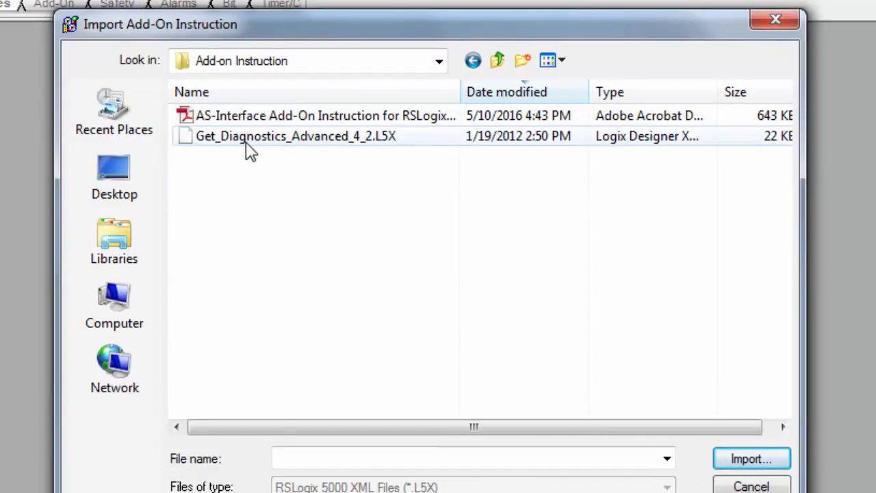
click(250, 141)
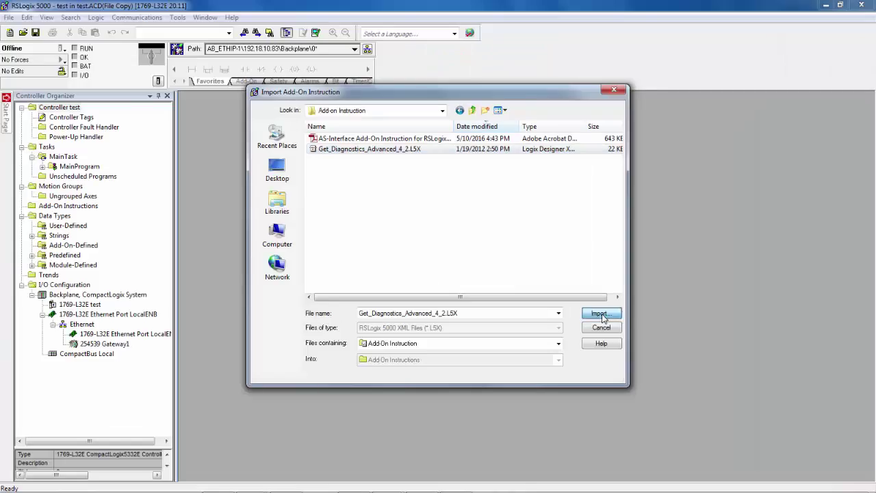
Import the file with the default configuration so Get_Diagnostics_Advanced joins the project
click(756, 467)
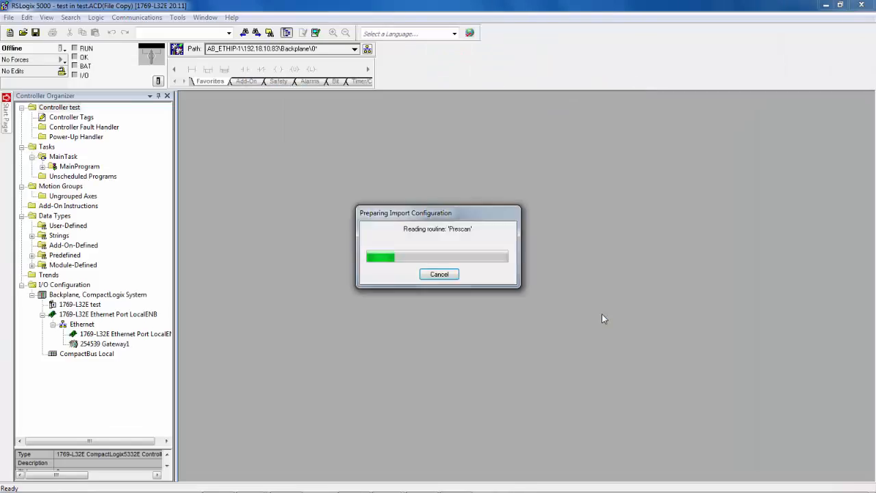
click(544, 384)
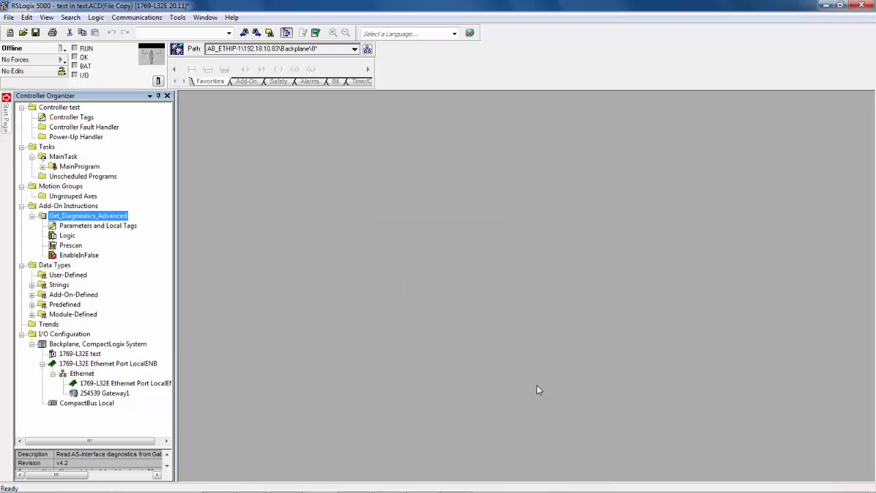
click(384, 279)
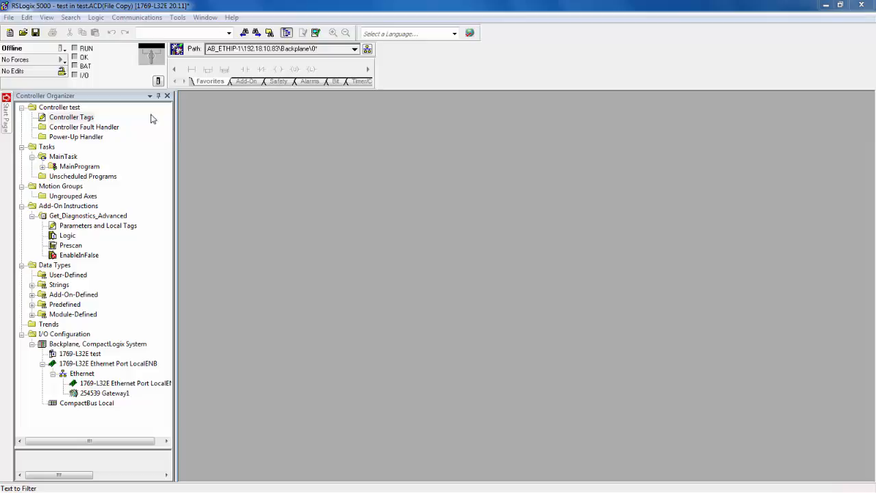
Create controller tag ASi_MailboxOut with data type INT[18]
double_click(86, 117)
click(219, 160)
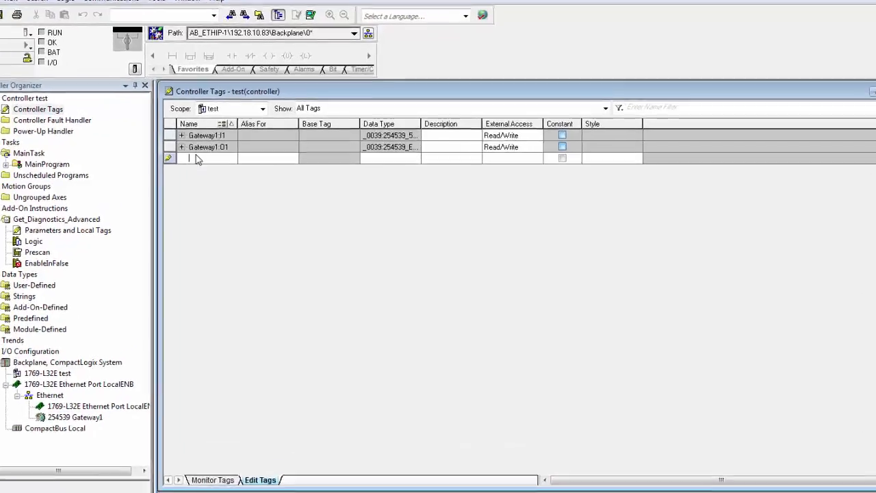
text(AS_MailboxOut)
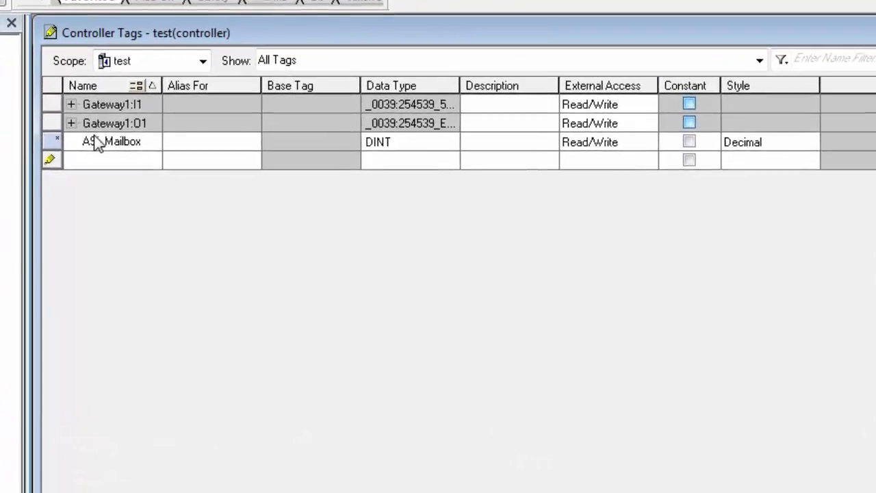
key(Tab)
key(Tab)
key(Tab)
text(INT)
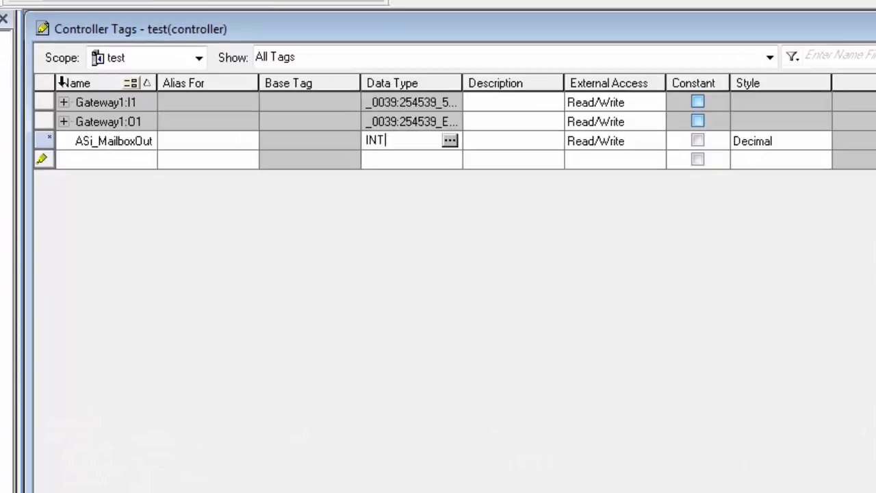
click(450, 141)
double_click(534, 408)
text(18)
click(655, 195)
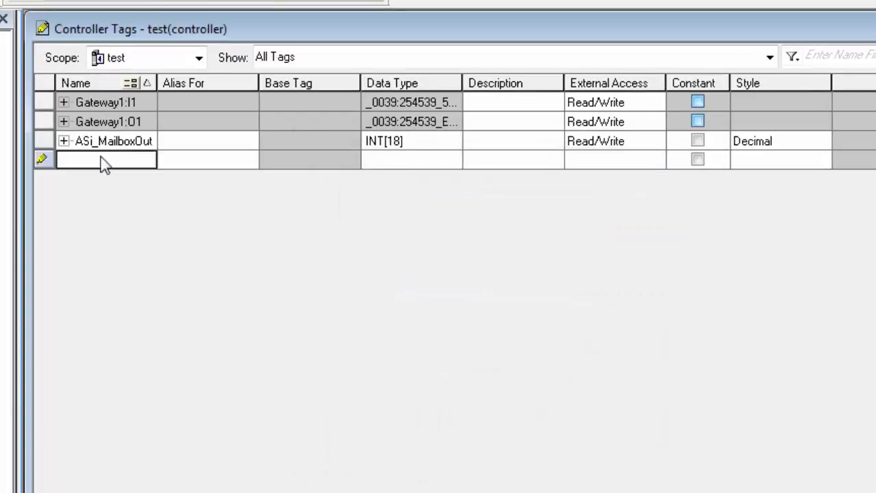
Create controller tag ASi_MailboxIn with data type INT[18]
click(103, 160)
text(ASi_Mailbox)
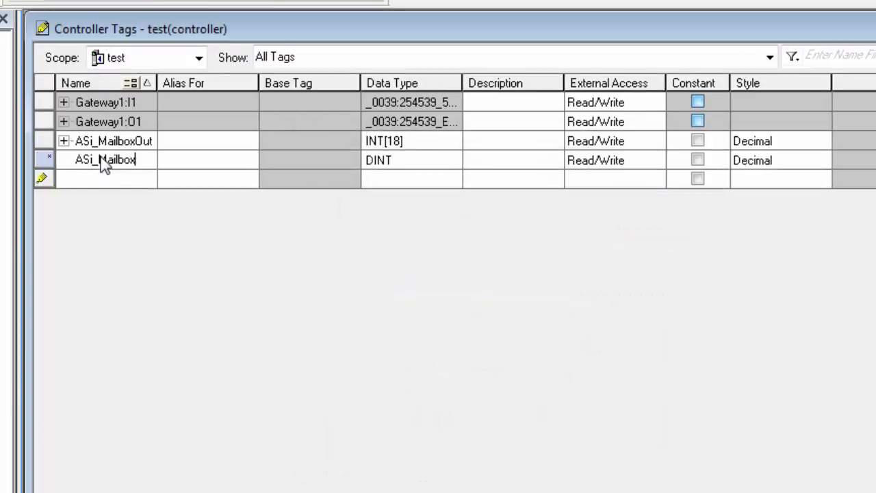
text(In)
key(Tab)
key(Tab)
key(Tab)
text(INT)
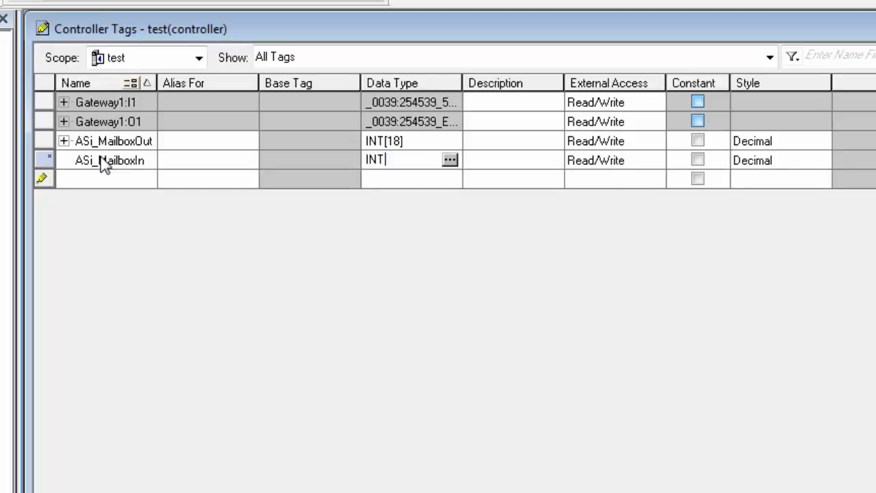
click(451, 161)
text(18)
click(655, 195)
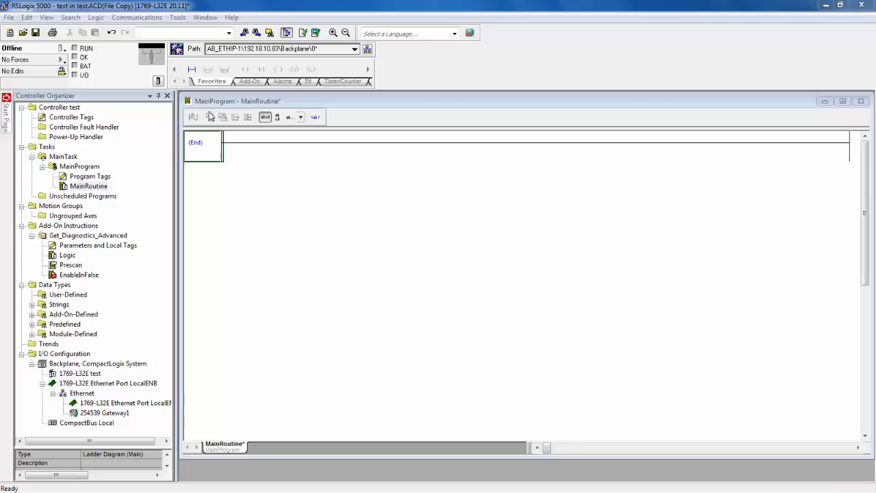
Add a rung with a COP instruction and copy that instruction
click(199, 155)
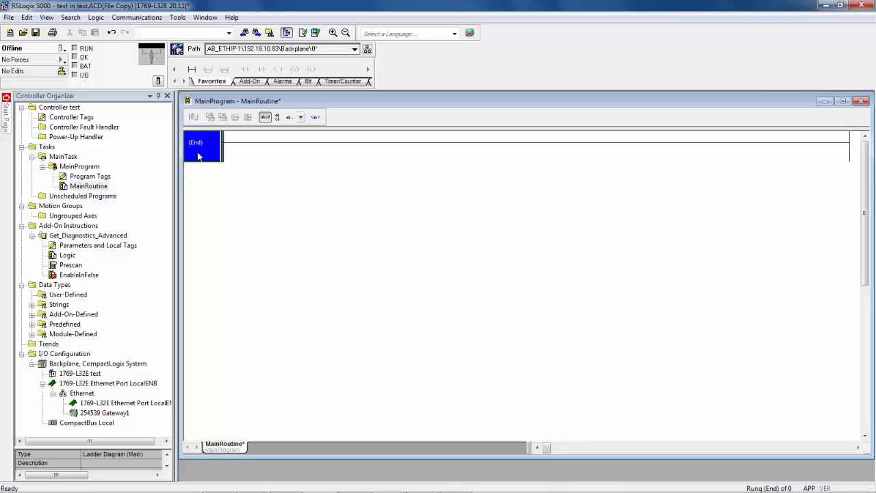
text(COP)
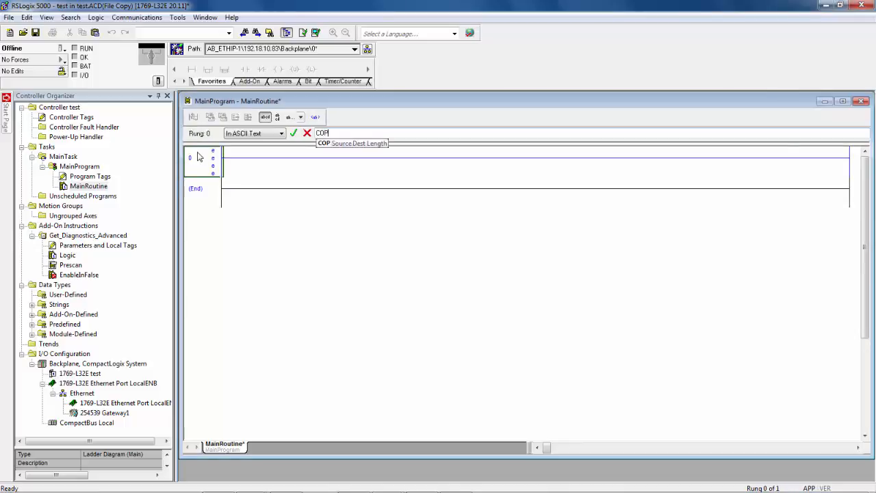
key(Return)
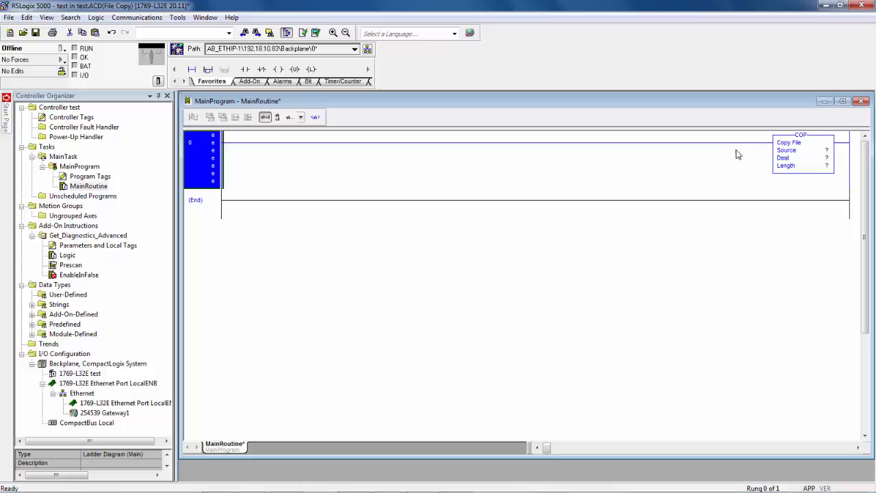
click(809, 150)
right_click(788, 152)
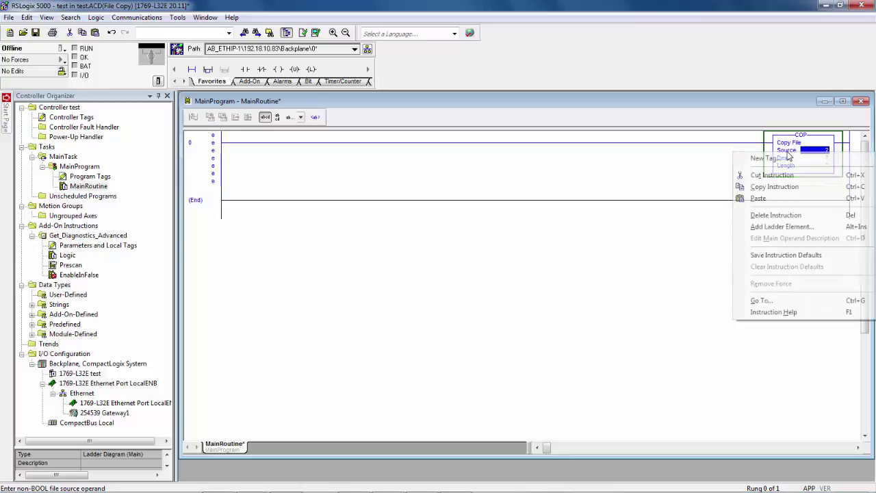
click(774, 186)
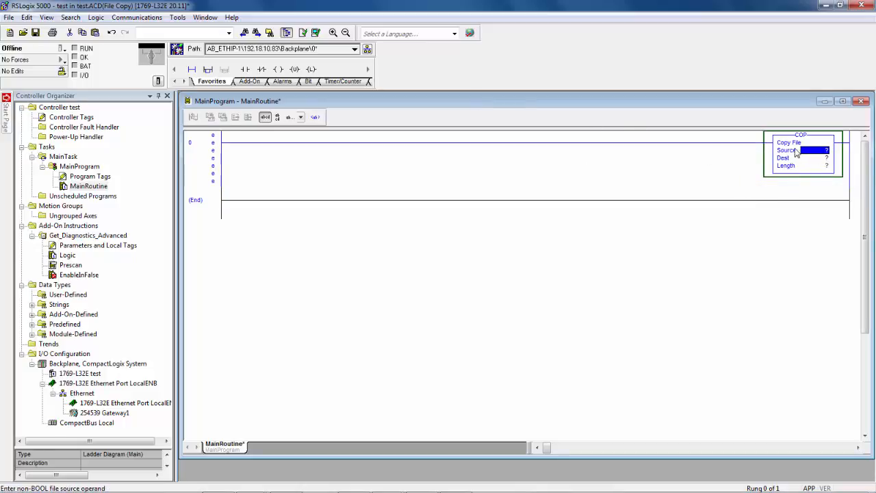
Paste a second COP onto the rung and select its Source operand
right_click(830, 166)
click(758, 195)
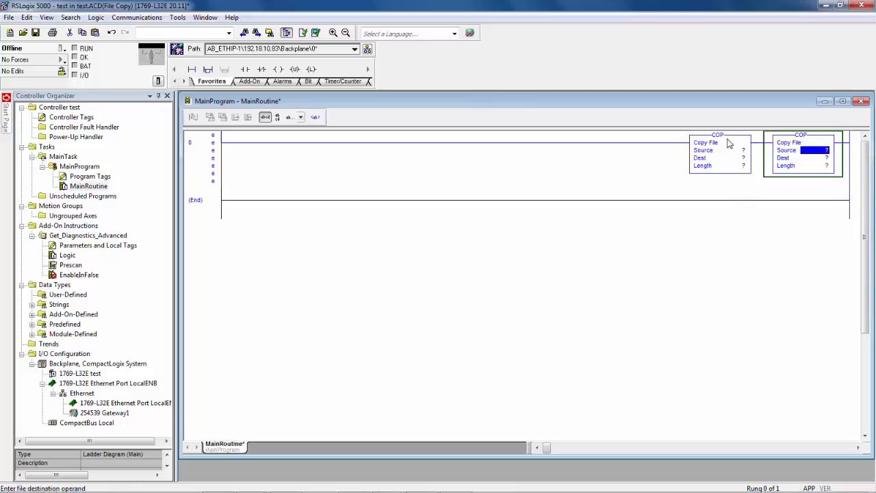
click(732, 150)
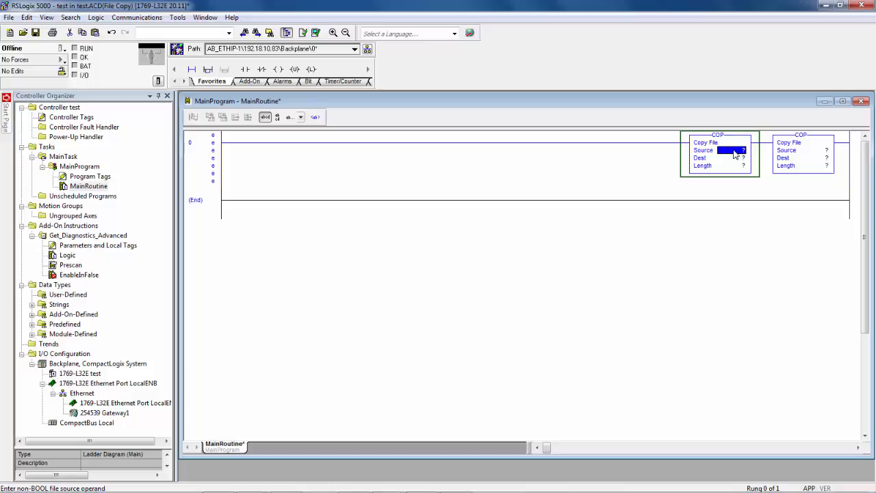
Set the first COP's Source to ASi_MailboxOut[0]
double_click(732, 151)
text(ASi_MailboxOut)
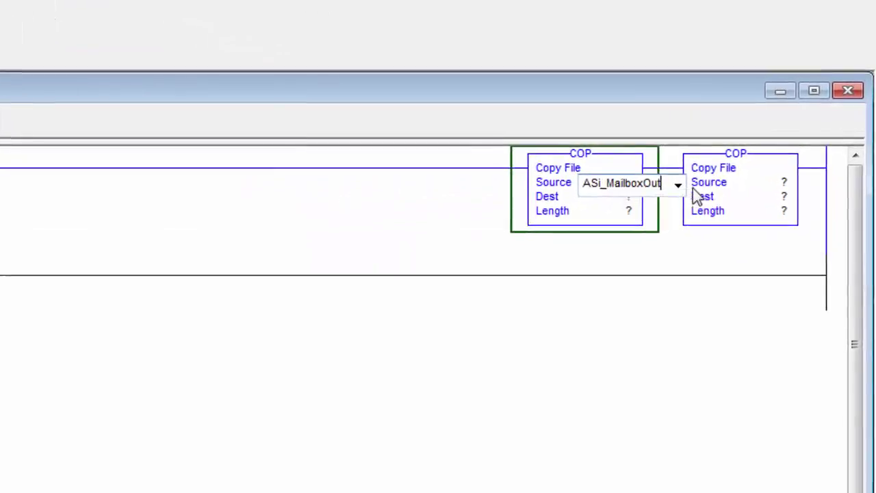
click(704, 175)
click(58, 288)
click(189, 309)
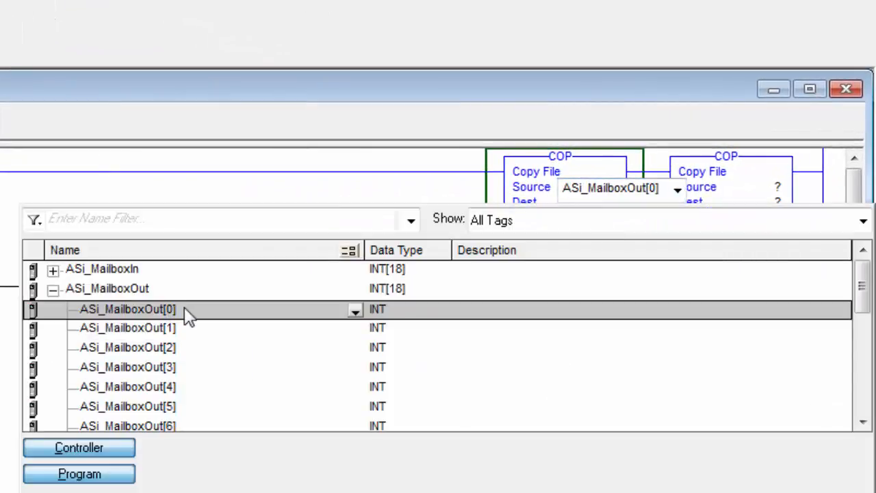
double_click(189, 310)
text(Gateway1:I1)
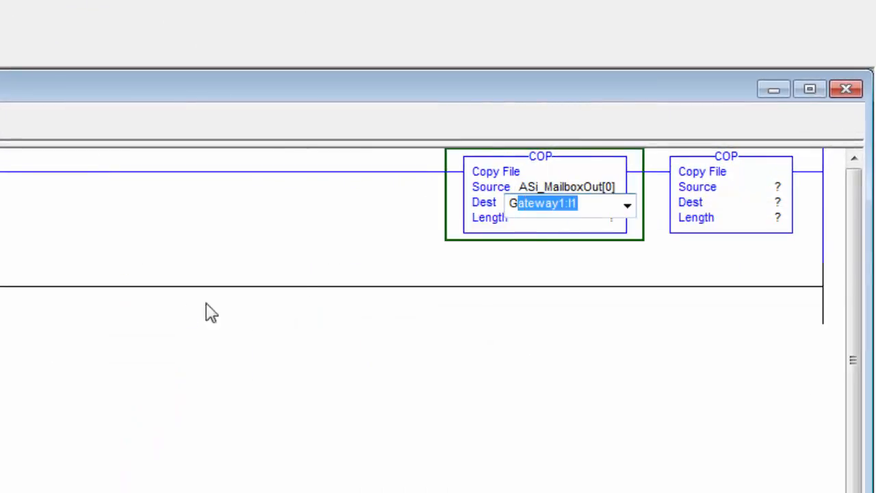
Set the first COP's Dest to Gateway1:O1.Data[32] with Length 18
click(626, 205)
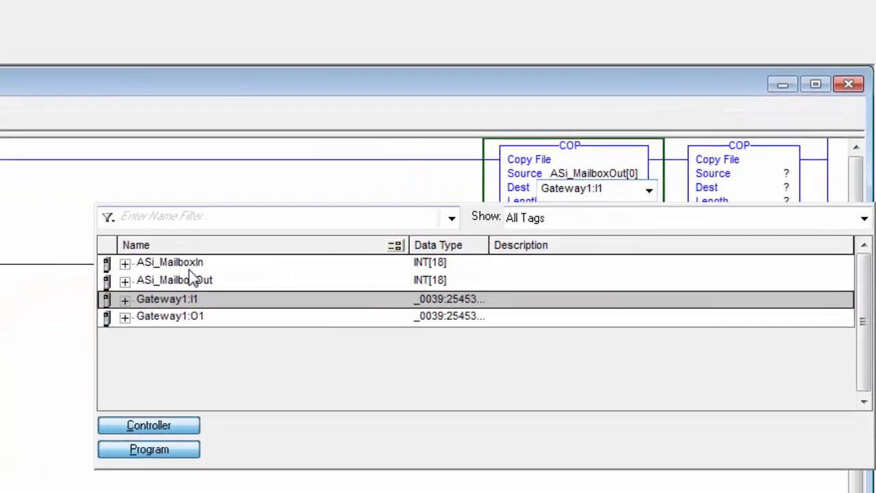
click(125, 316)
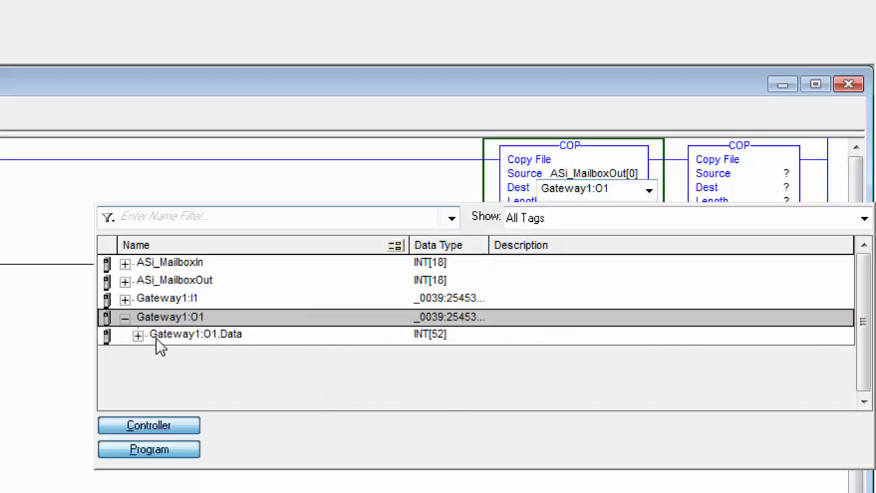
click(139, 335)
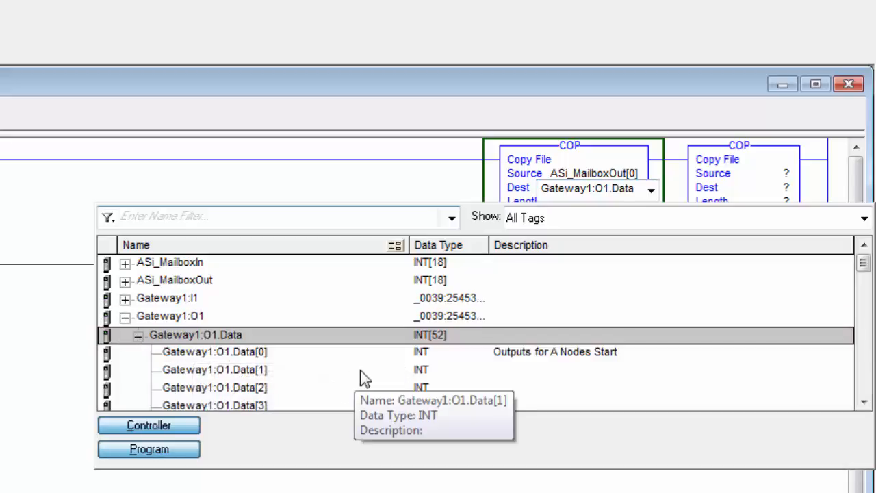
click(864, 404)
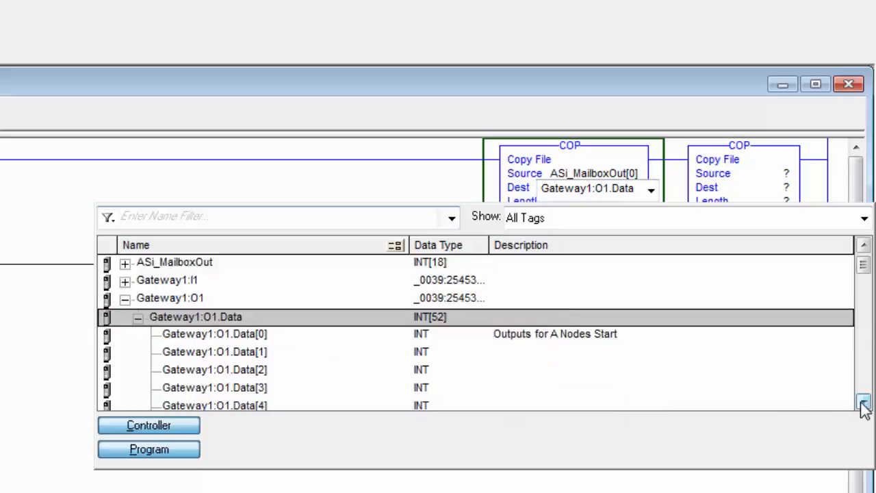
click(864, 404)
click(864, 404)
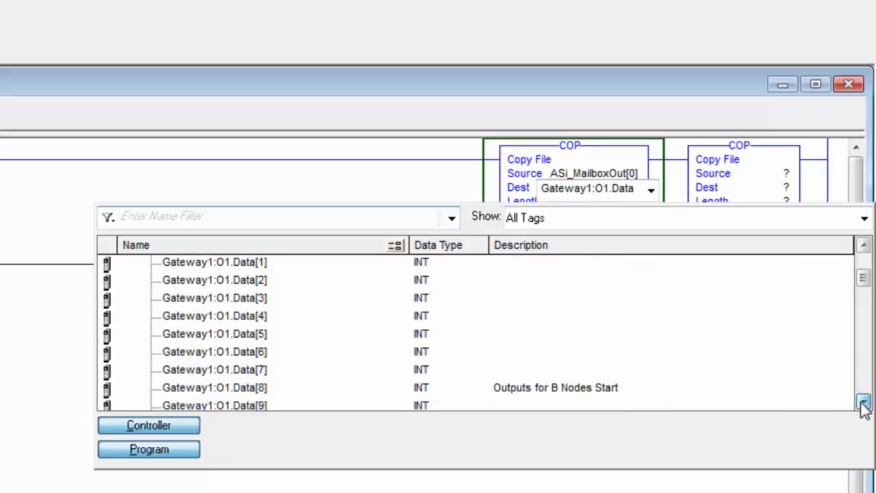
drag(864, 407, 864, 408)
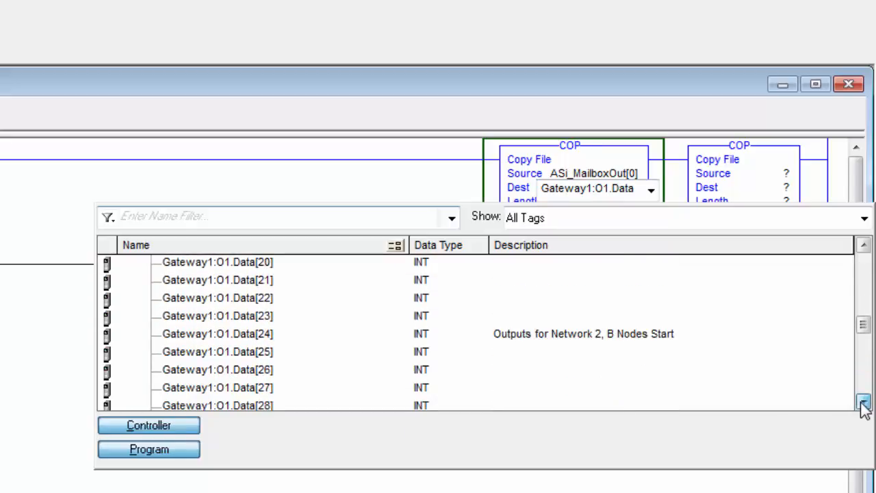
click(864, 403)
click(864, 404)
click(865, 403)
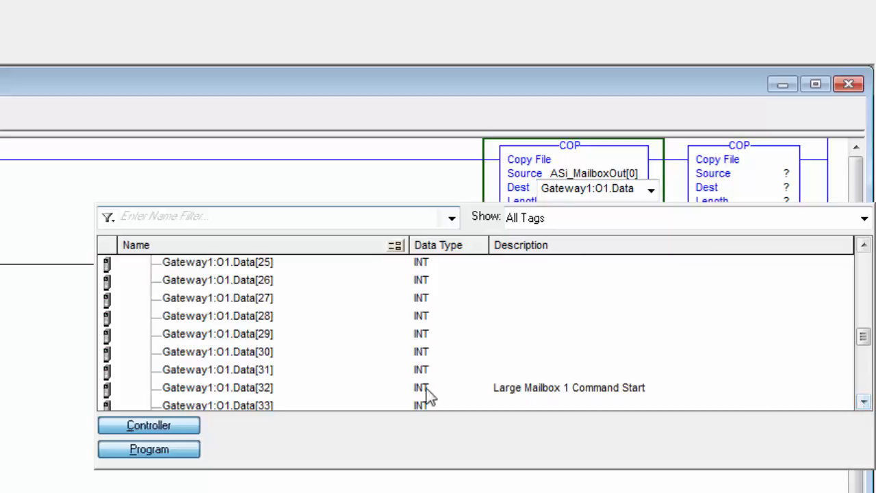
click(273, 390)
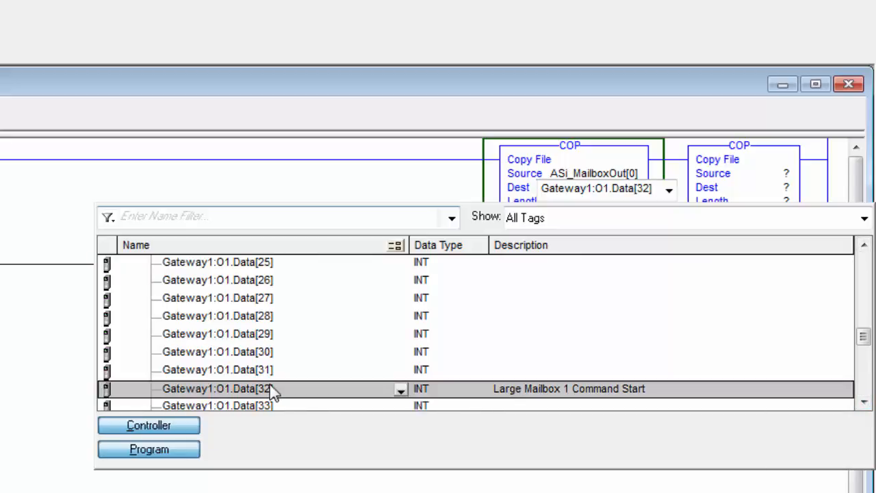
double_click(274, 390)
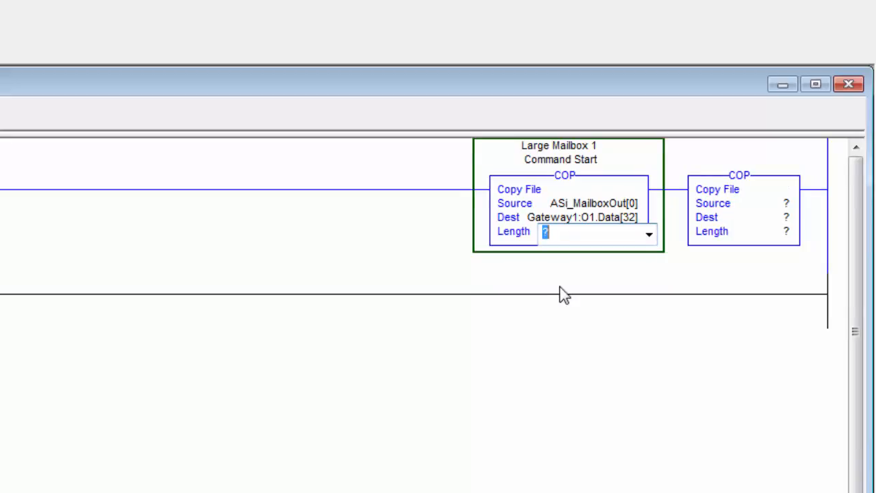
text(18)
key(Return)
Set the second COP to copy Gateway1:I1.Data[32] to ASi_MailboxIn[0], Length 18
click(760, 204)
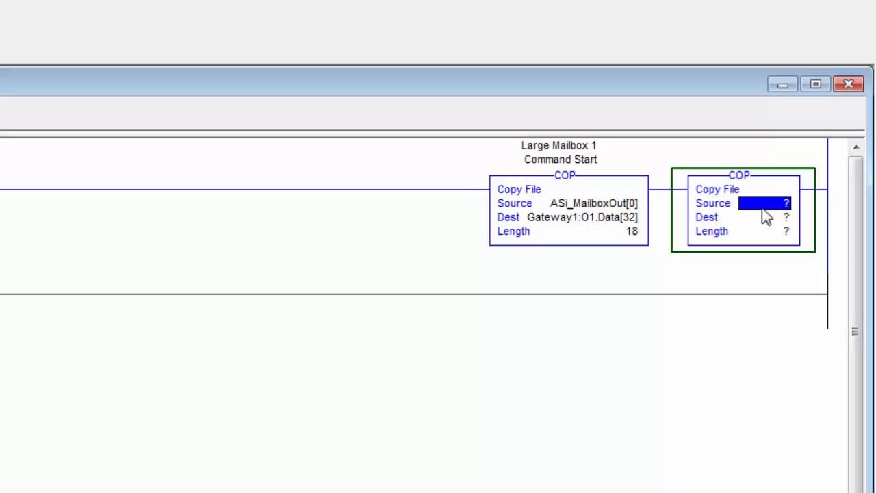
text(Gateway1:I1)
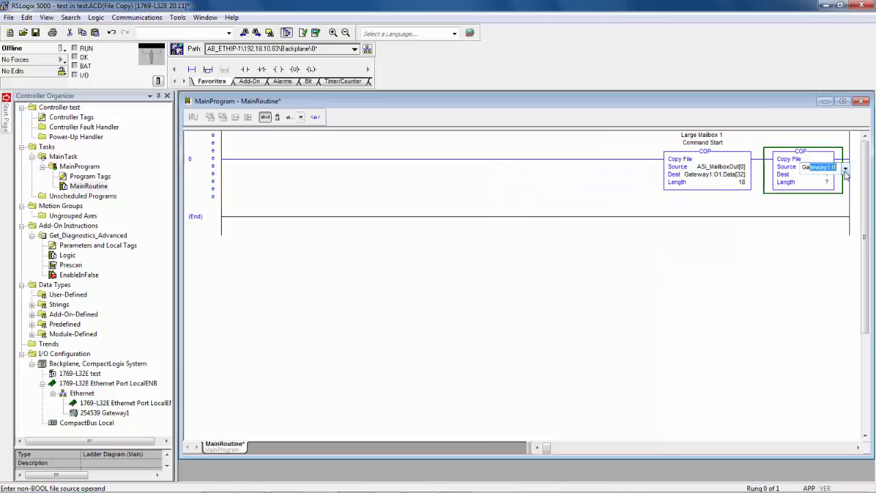
click(846, 168)
click(463, 227)
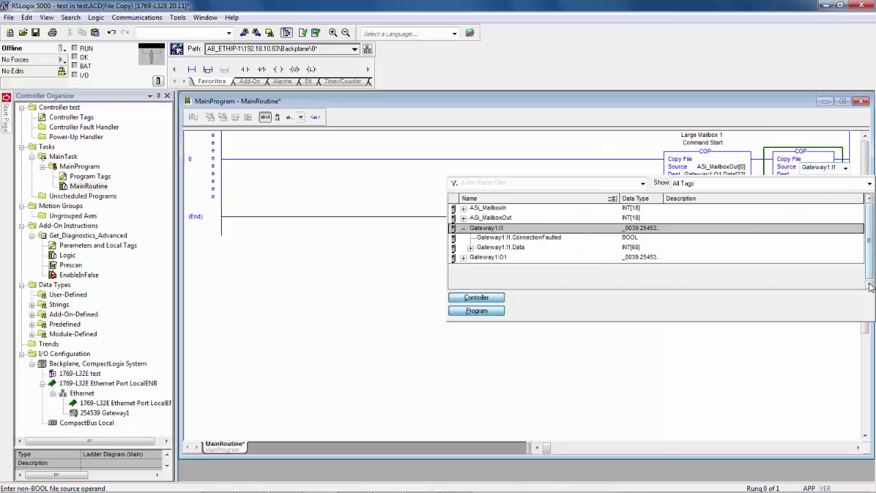
click(471, 248)
scroll(867, 292, down, 5)
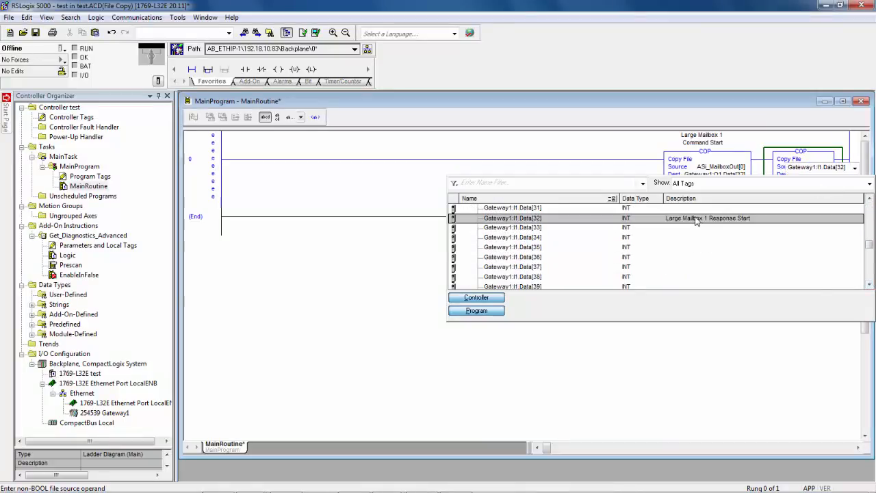
double_click(520, 217)
text(ASI_MailboxIn)
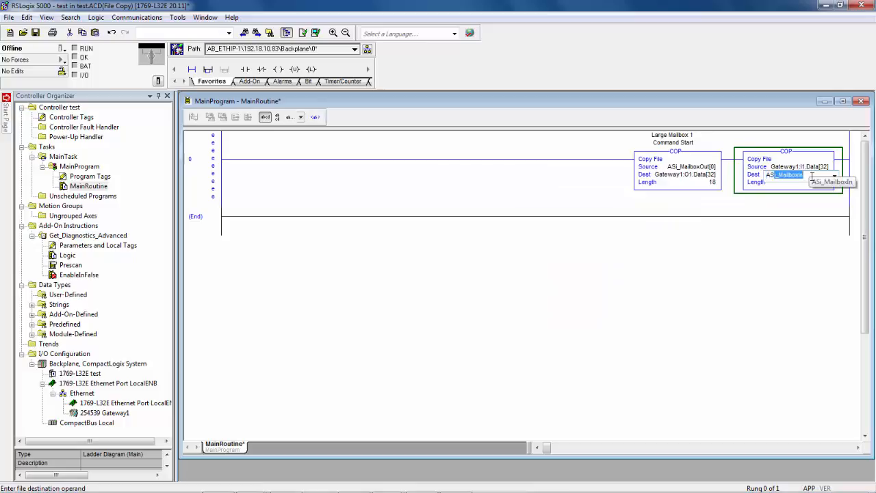
text([0])
key(Return)
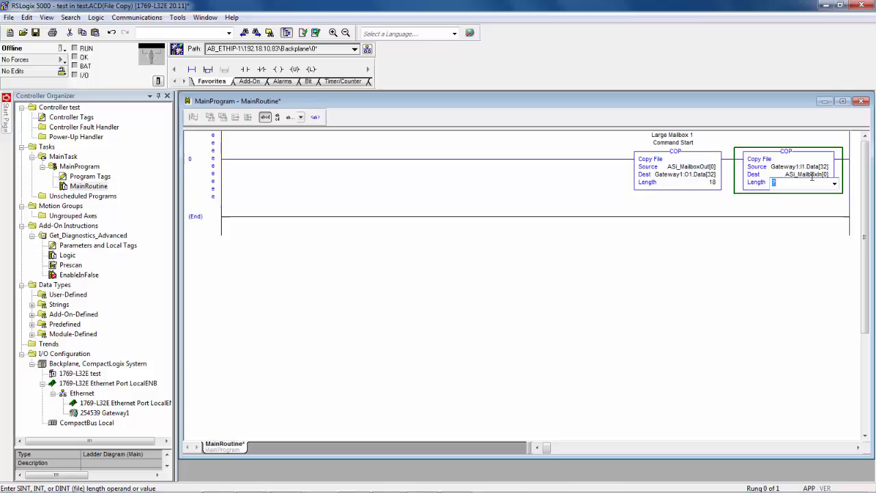
text(18)
key(Return)
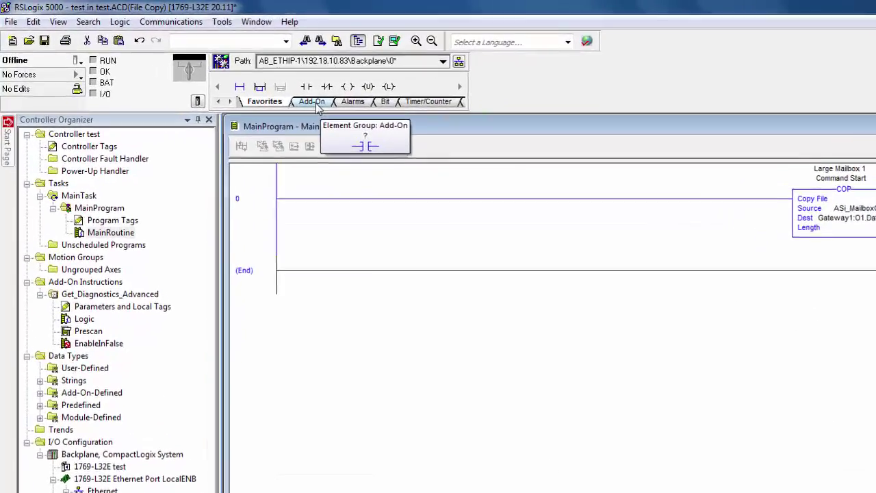
Add rung 1 and place the Get_Diagnostics_Advanced add-on instruction on it
click(250, 80)
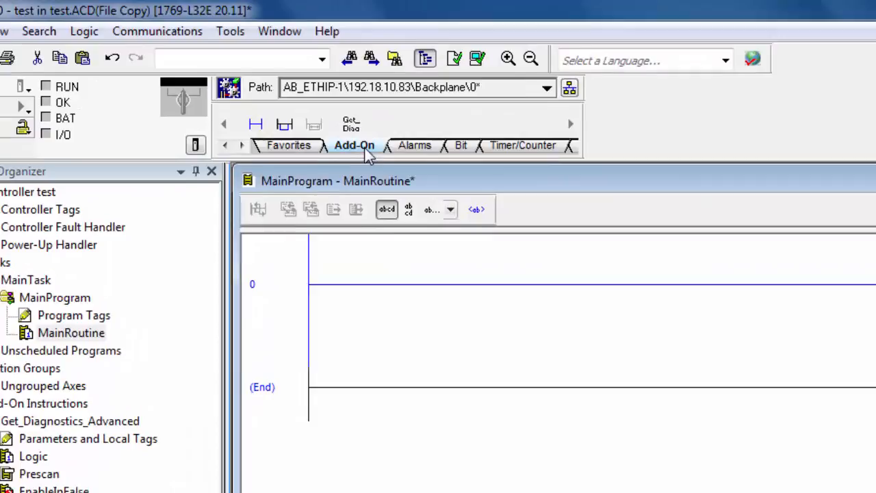
mouse_move(352, 125)
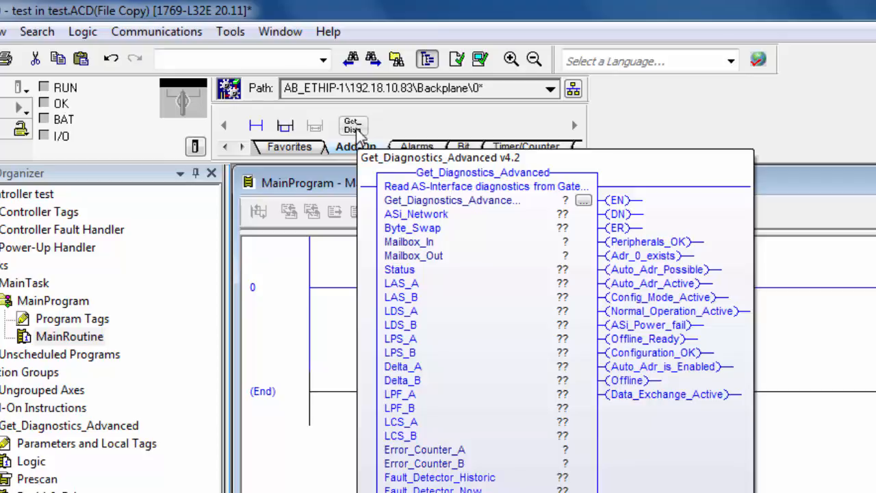
click(262, 130)
mouse_move(353, 126)
mouse_down()
mouse_move(381, 318)
mouse_move(336, 384)
mouse_up()
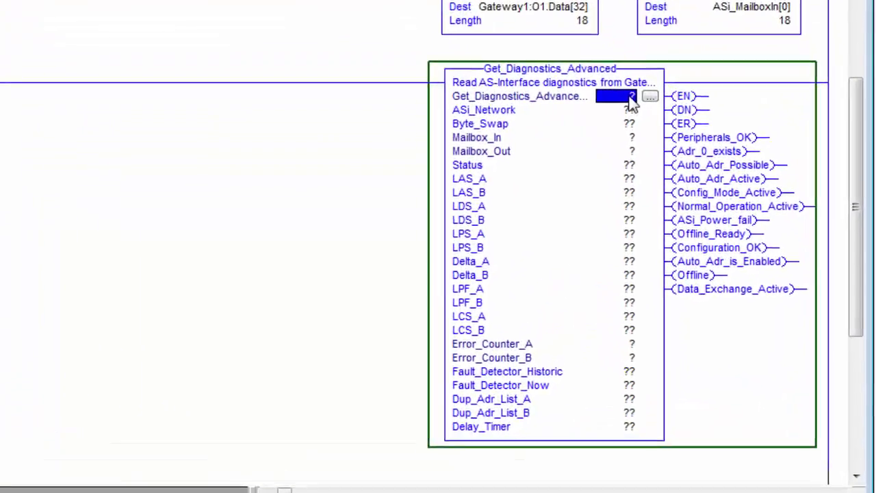
Enter Get_Advanced_Diag as the instruction's main operand
double_click(620, 96)
text(Gs)
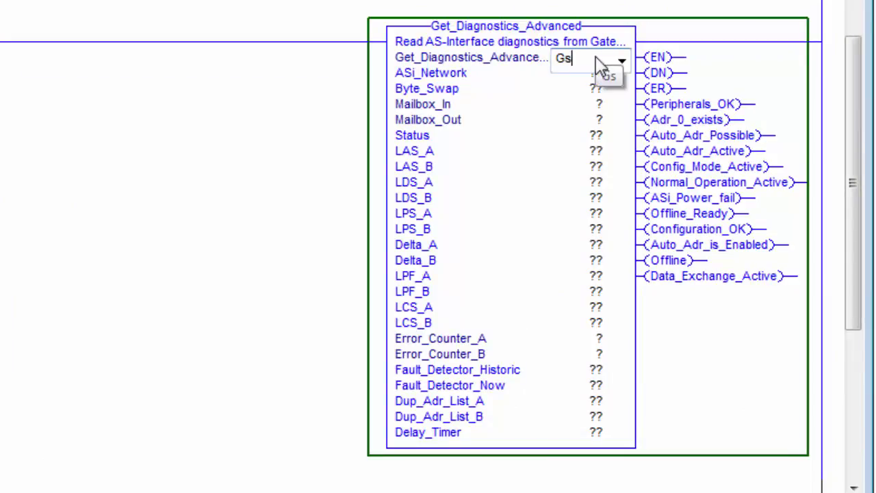
key(BackSpace)
text(et_)
text(Advanced)
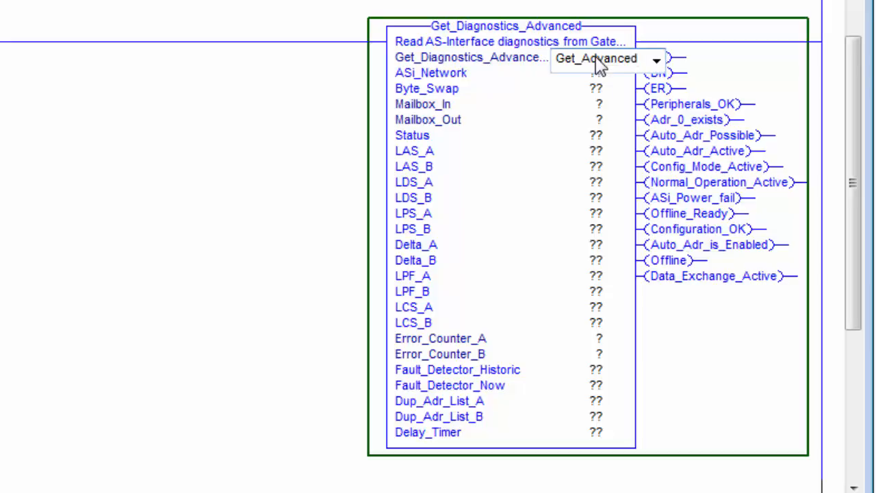
text(_)
text(Diag)
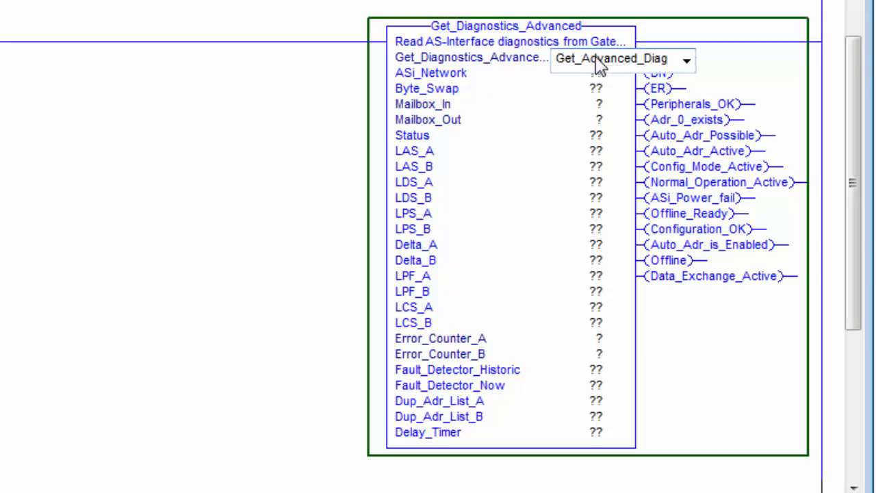
key(Return)
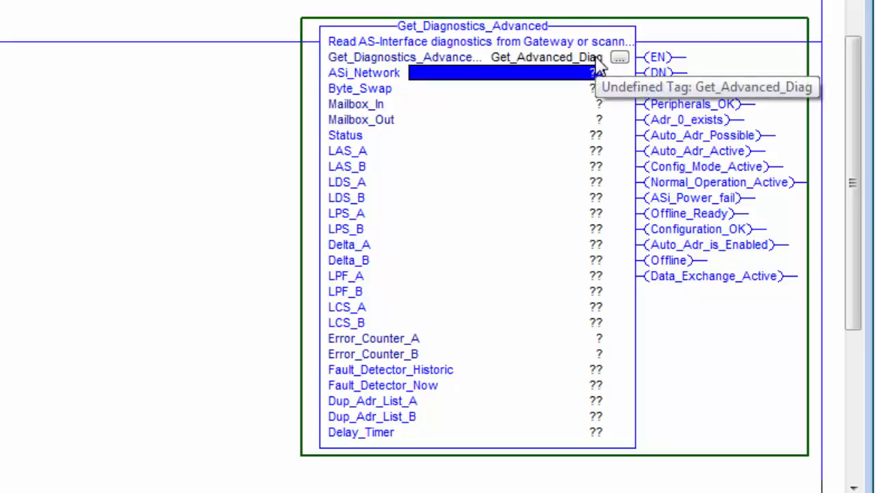
Create the new tag Get_Advanced_Diag backing the diagnostics instruction
click(568, 57)
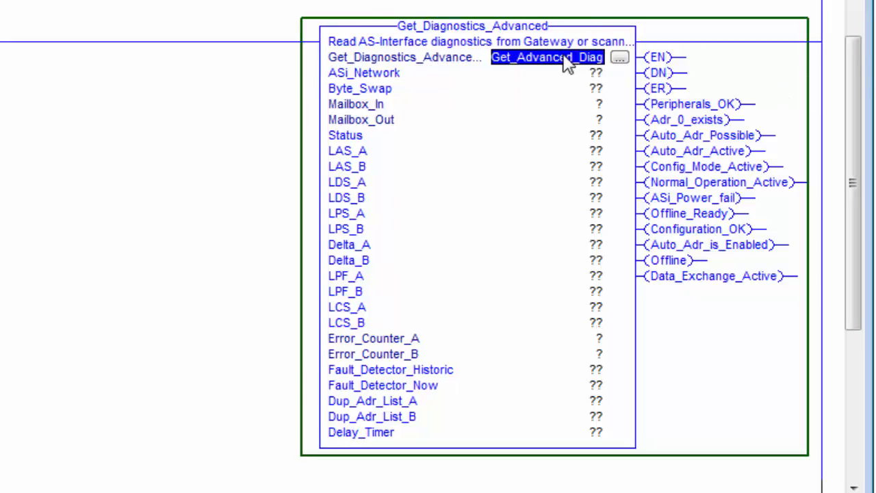
right_click(568, 63)
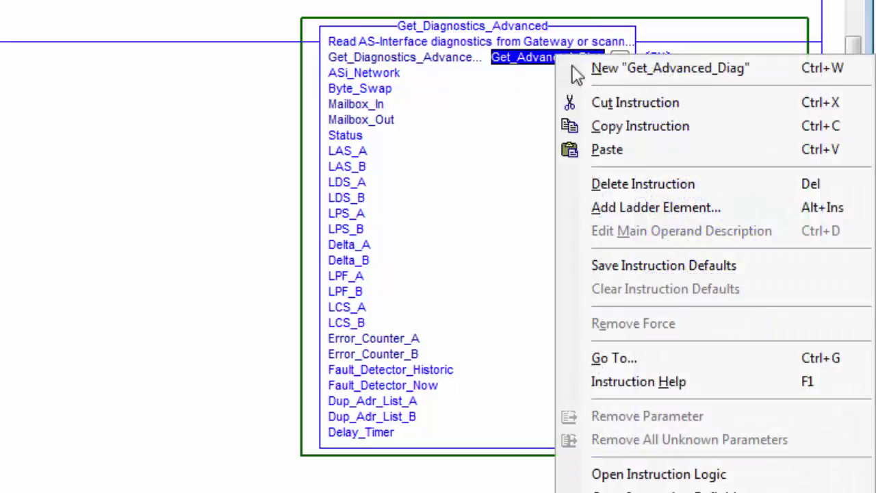
click(611, 68)
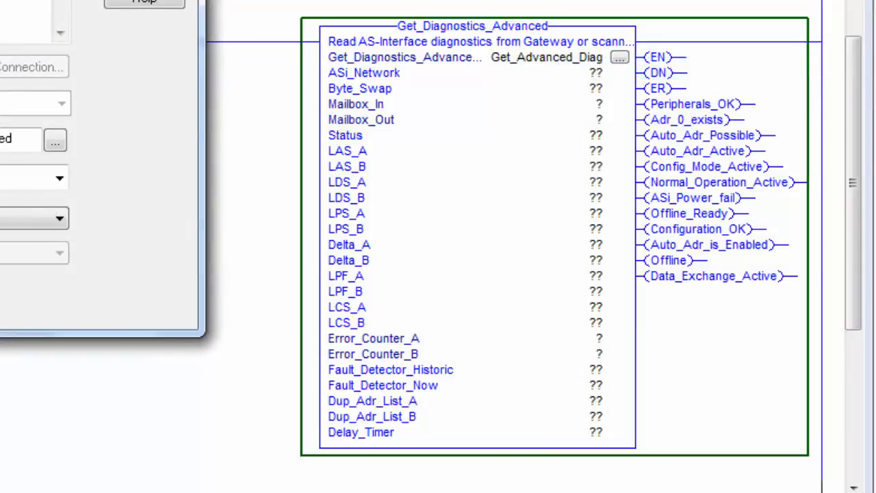
key(Return)
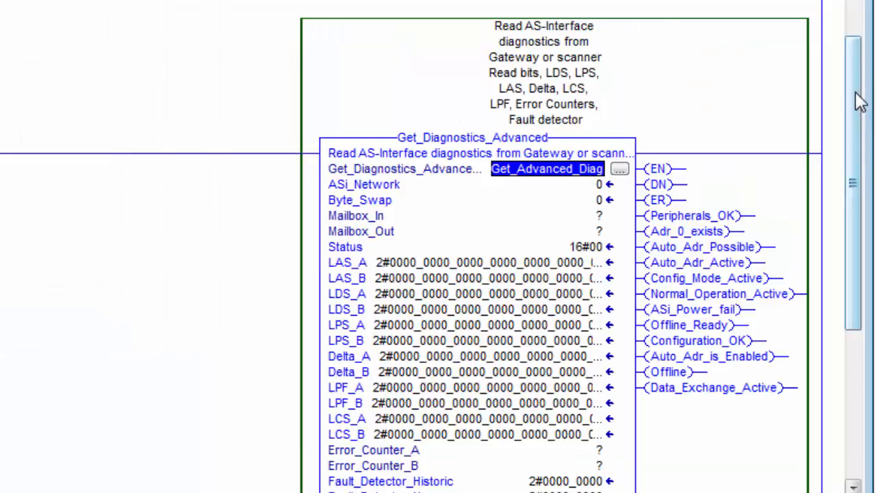
drag(860, 101, 860, 136)
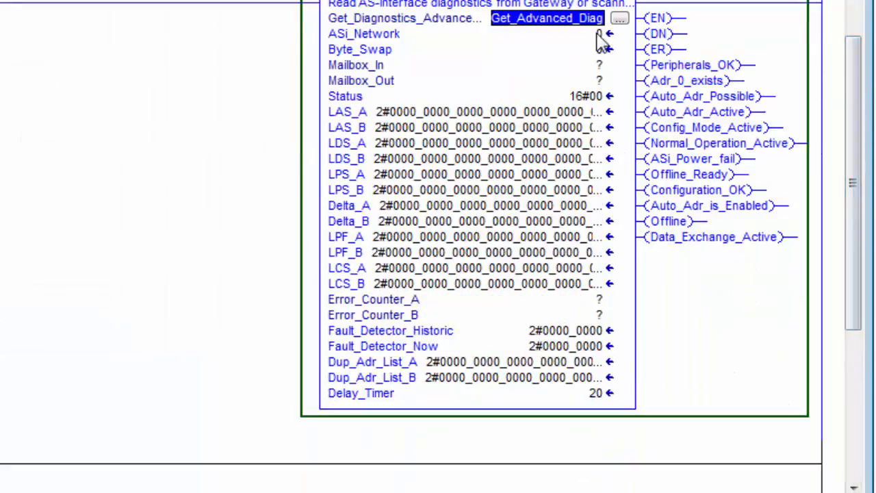
mouse_move(601, 176)
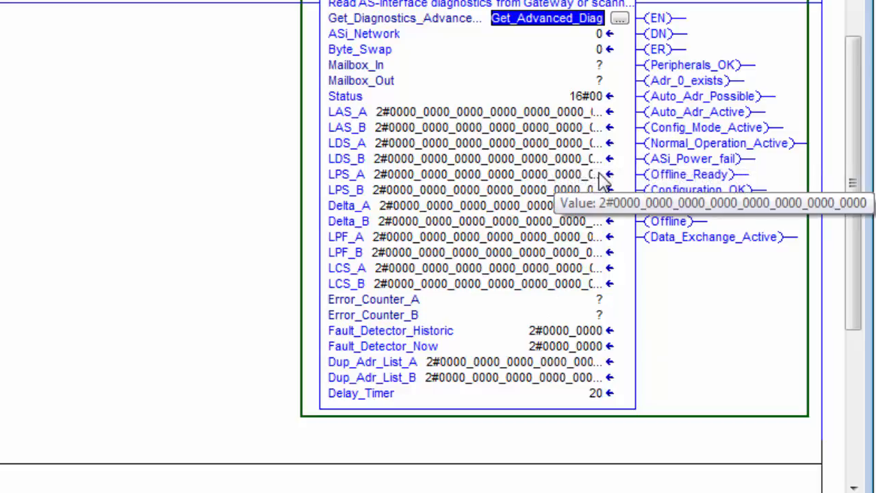
Assign ASi_MailboxIn to the Mailbox_In parameter
key(Down)
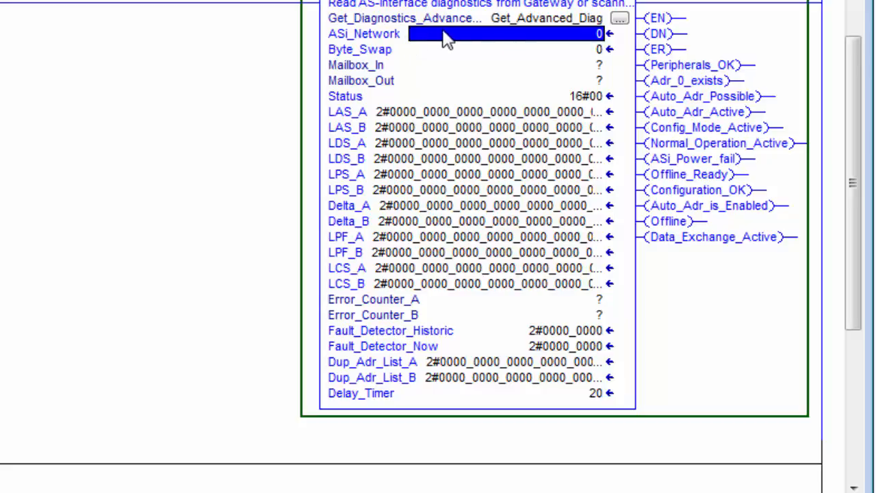
click(592, 51)
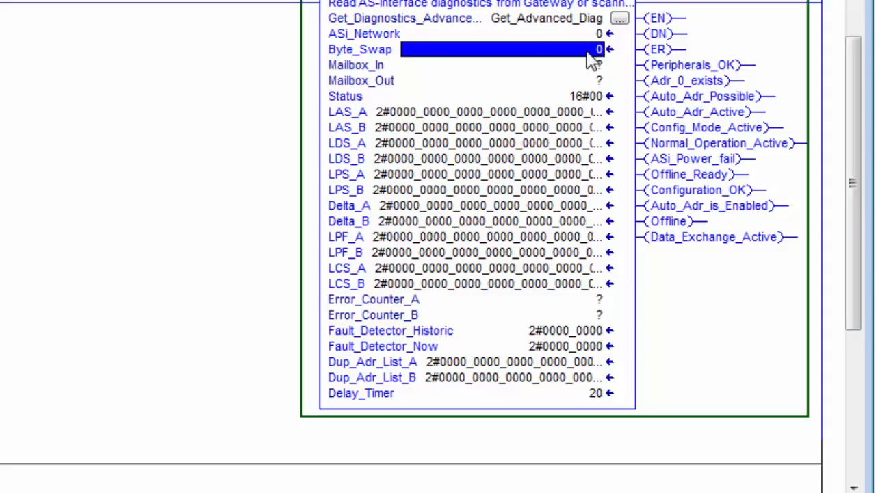
click(594, 66)
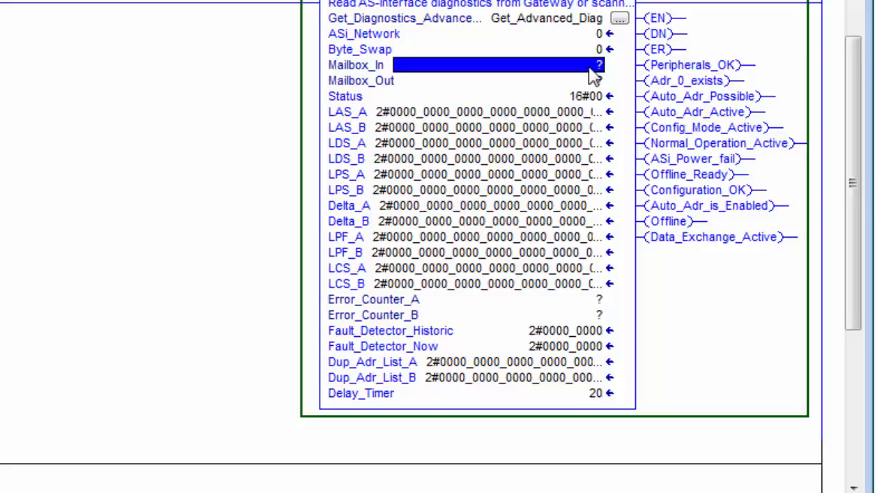
text(Asi_MailboxIn)
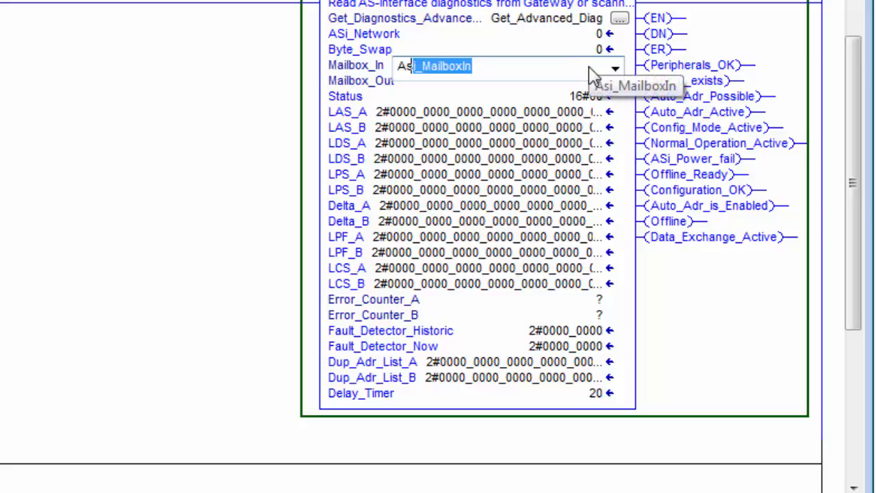
key(Return)
text(As)
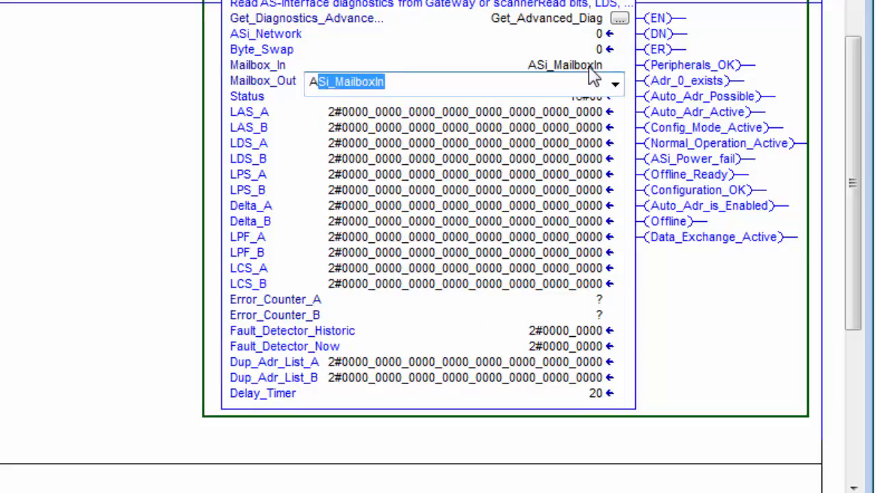
text(i)
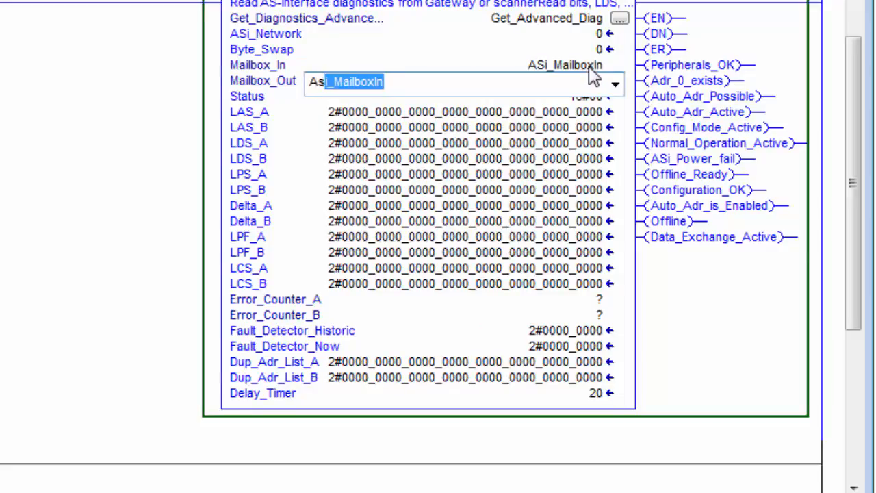
Assign ASi_MailboxOut to the Mailbox_Out parameter
key(End)
key(BackSpace)
key(BackSpace)
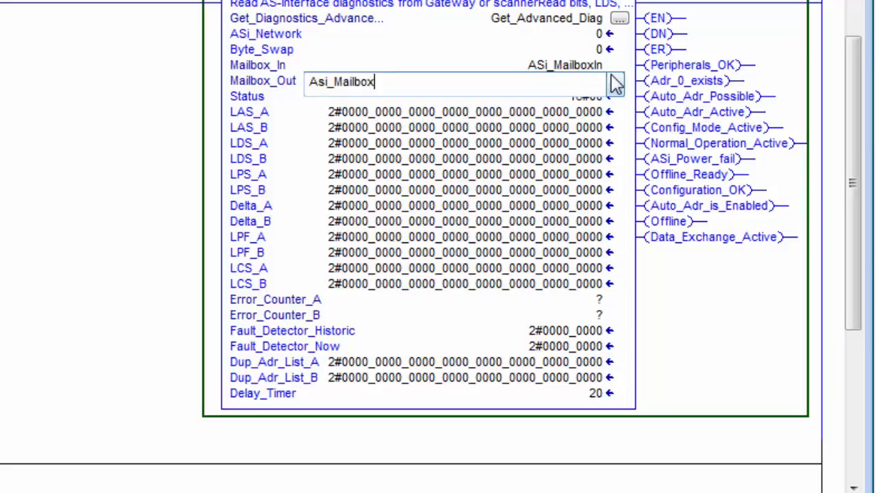
text(Out)
key(Return)
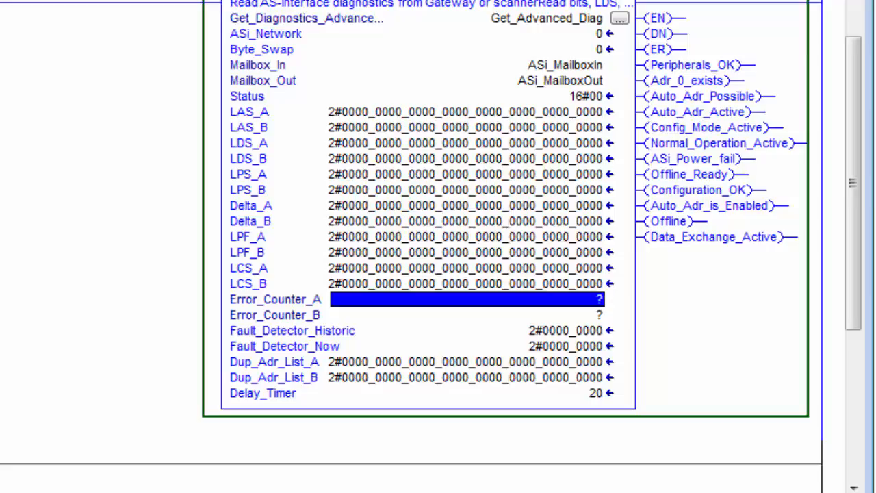
Enter ErrA for Error_Counter_A and create it as a new tag
click(547, 301)
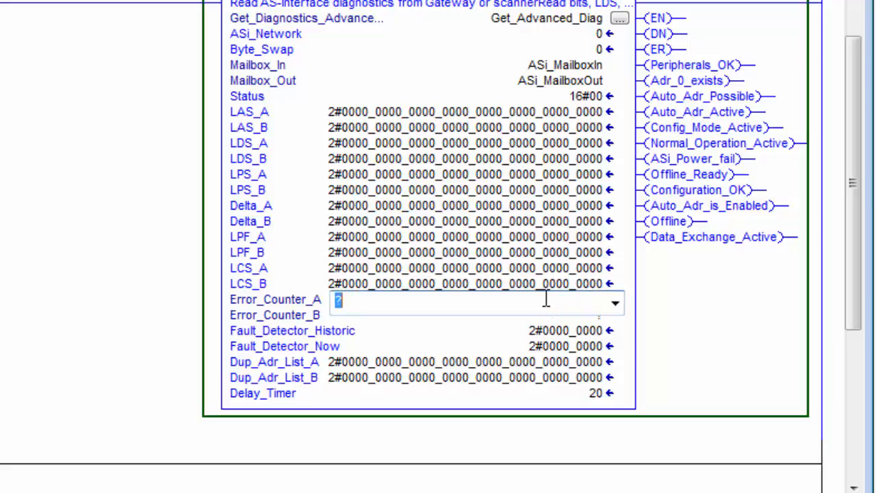
text(Err)
text(A)
key(Return)
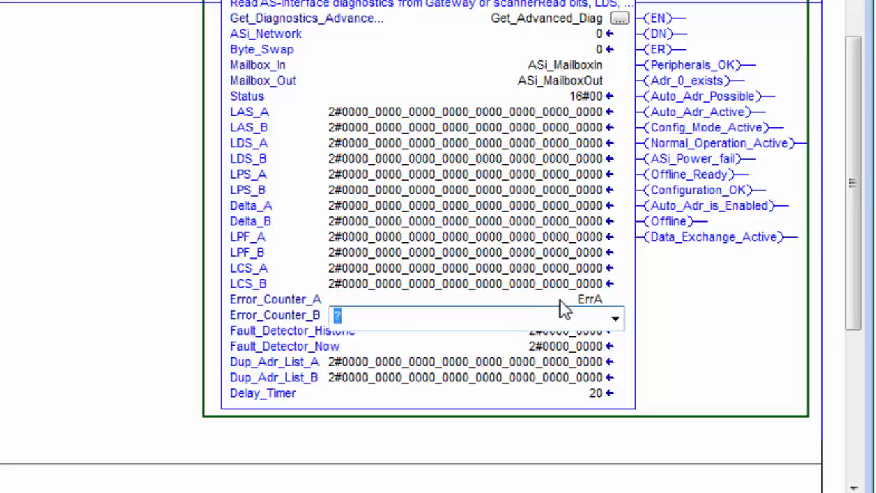
click(562, 301)
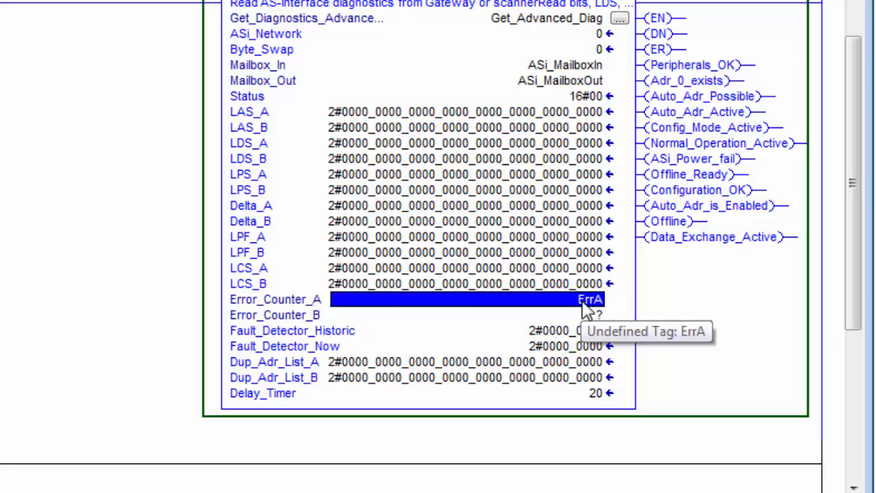
right_click(587, 301)
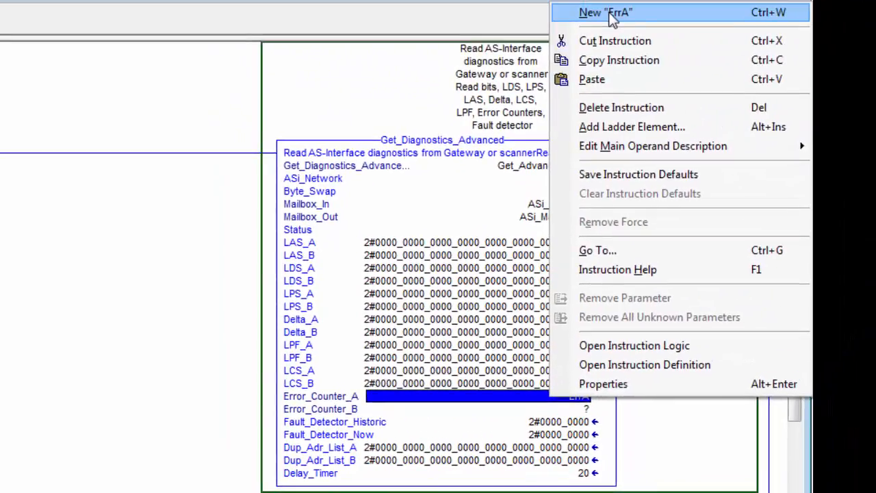
click(606, 13)
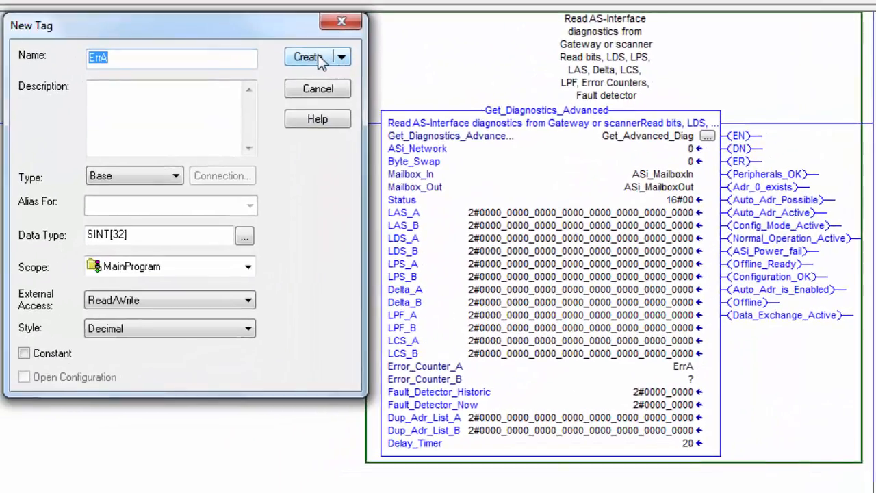
click(308, 57)
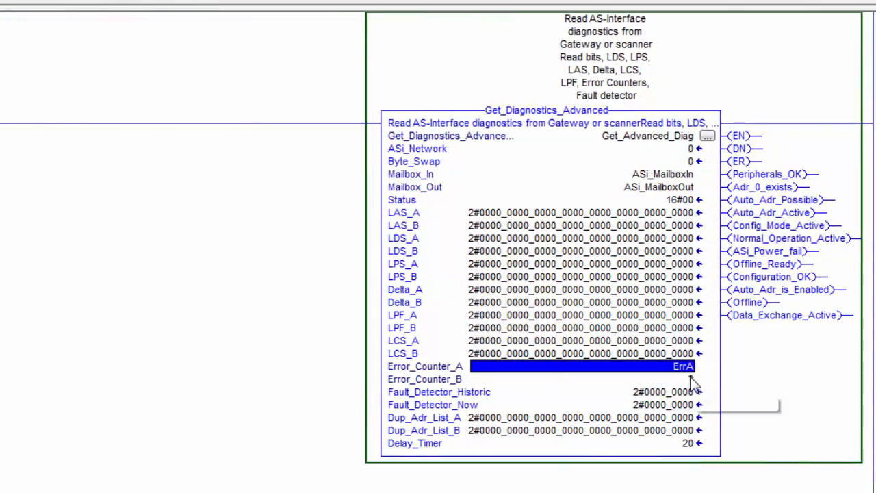
Enter ErrB for Error_Counter_B and create it as a new tag
click(690, 379)
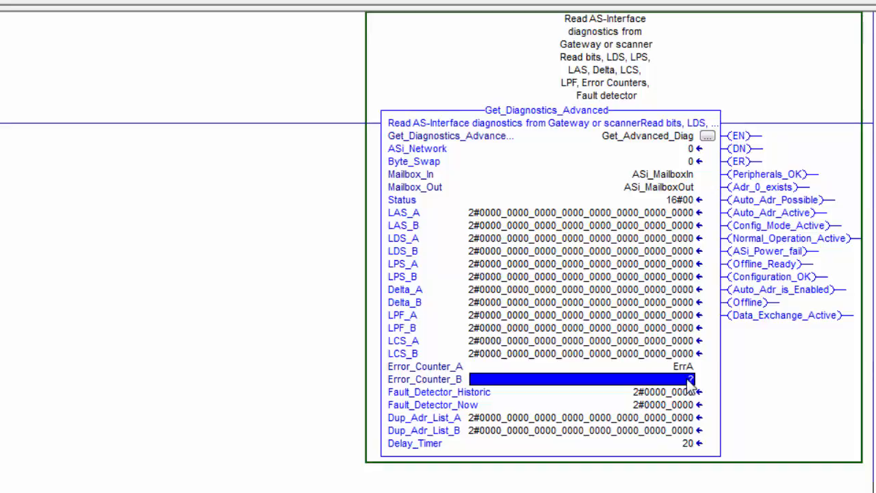
text(Err)
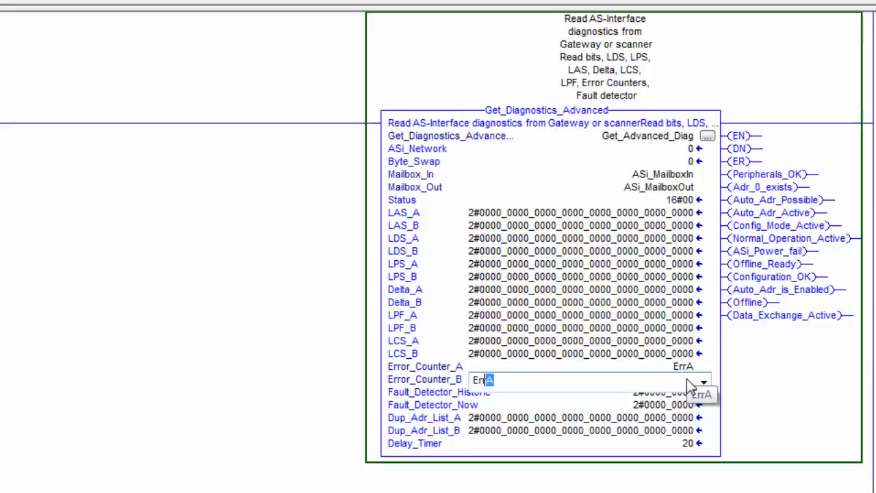
text(B)
key(Return)
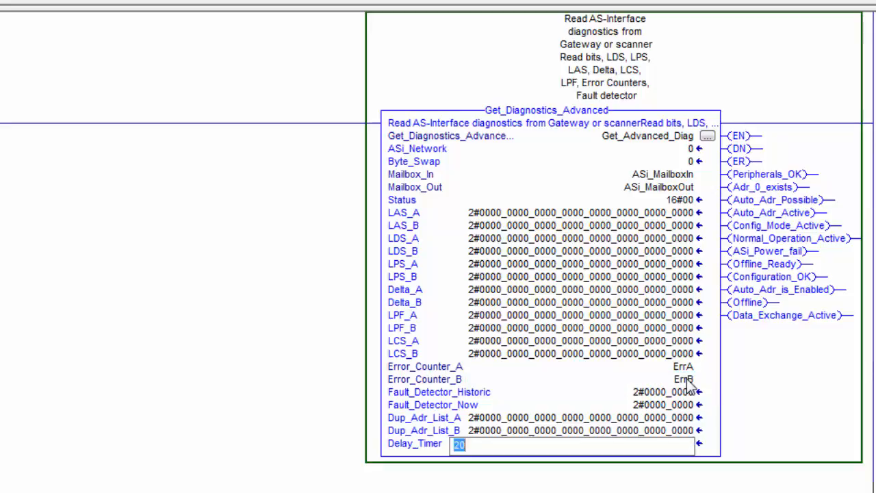
click(685, 379)
right_click(685, 380)
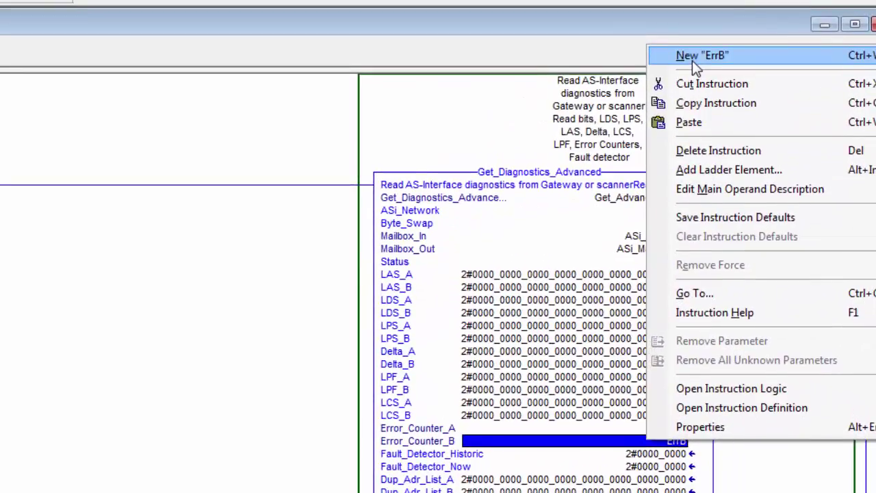
click(692, 60)
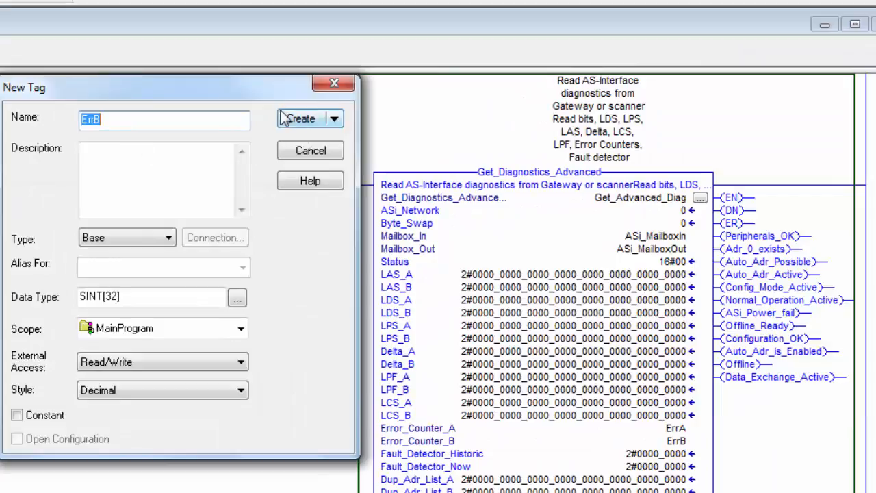
click(301, 119)
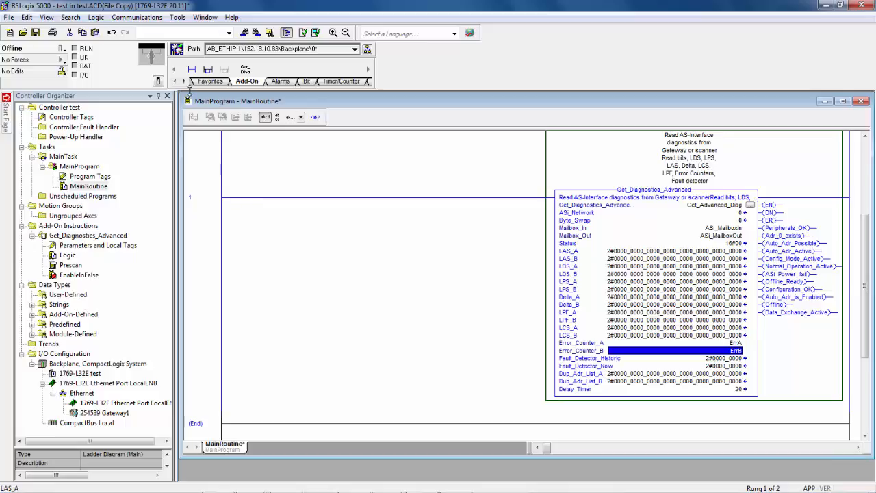
Place an XIC contact named trigger at the start of rung 1
click(192, 69)
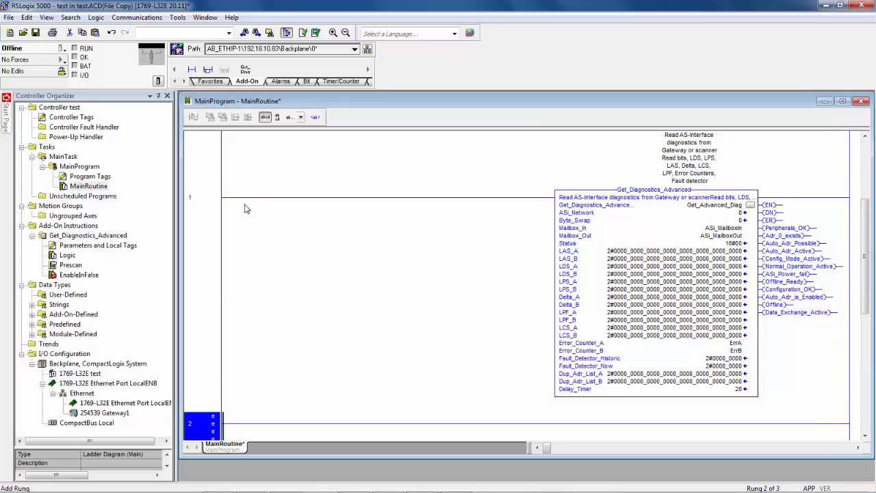
click(211, 81)
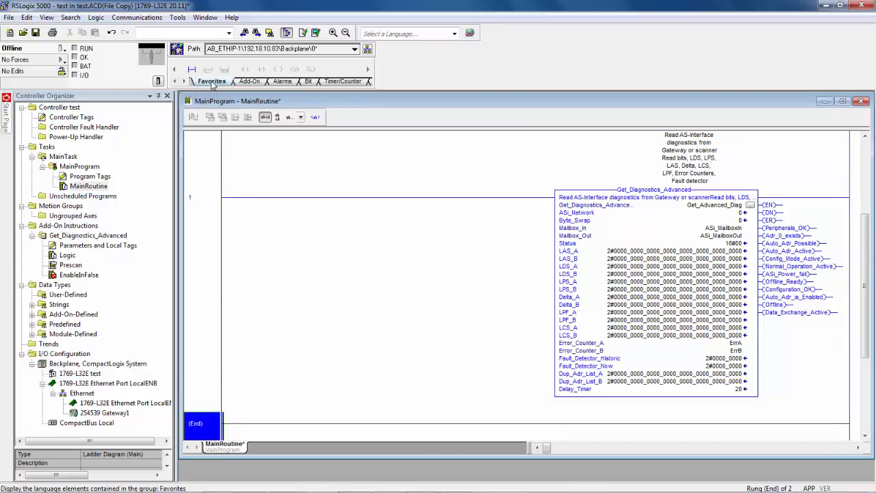
click(205, 168)
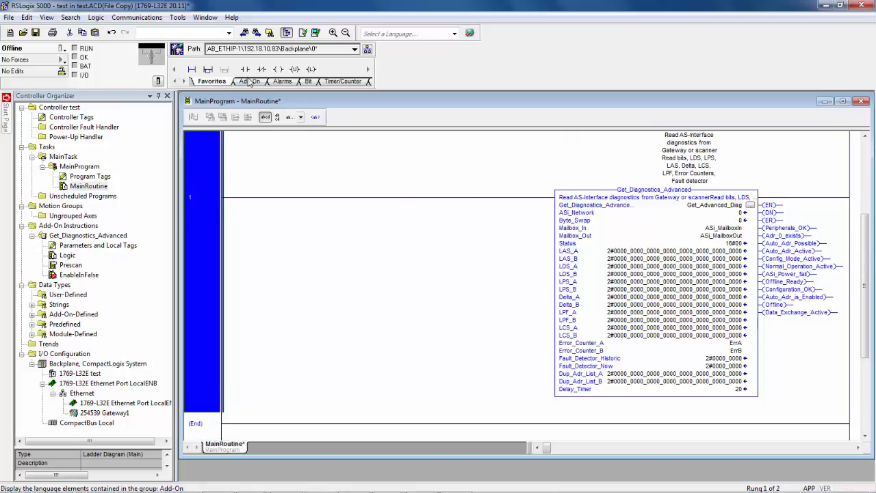
drag(245, 69, 248, 195)
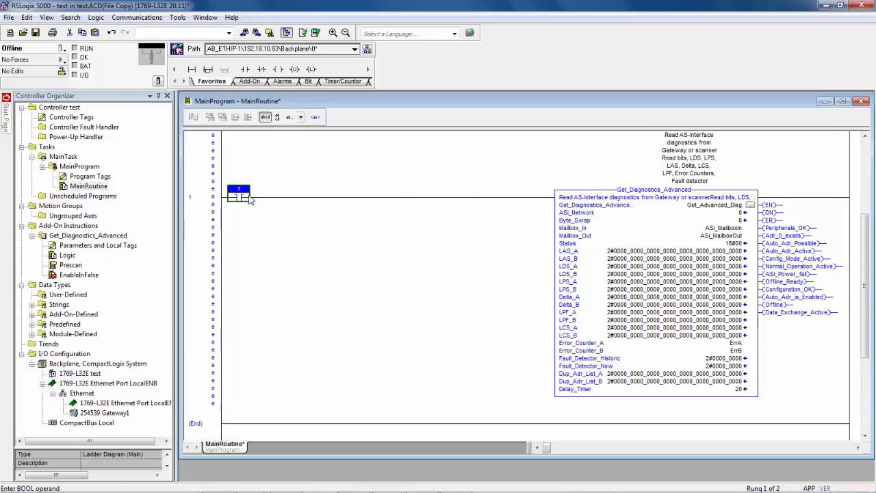
text(trigger)
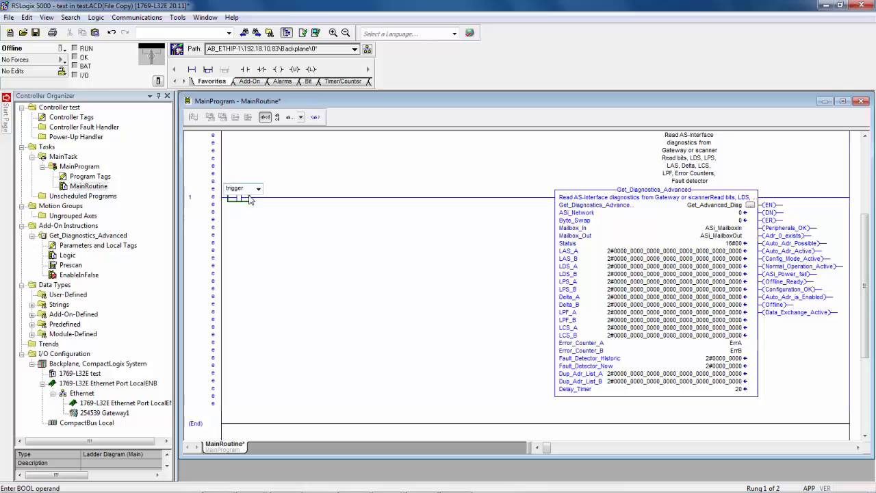
key(Return)
Create trigger as a new BOOL tag
right_click(251, 199)
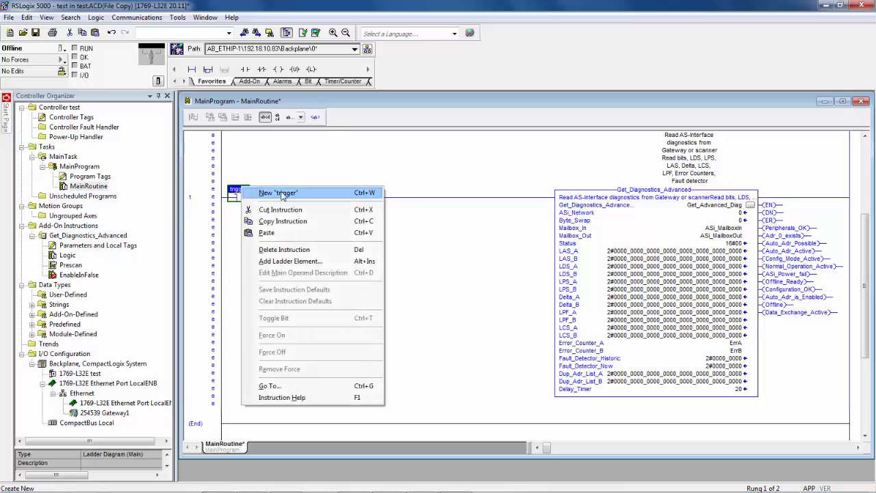
click(282, 194)
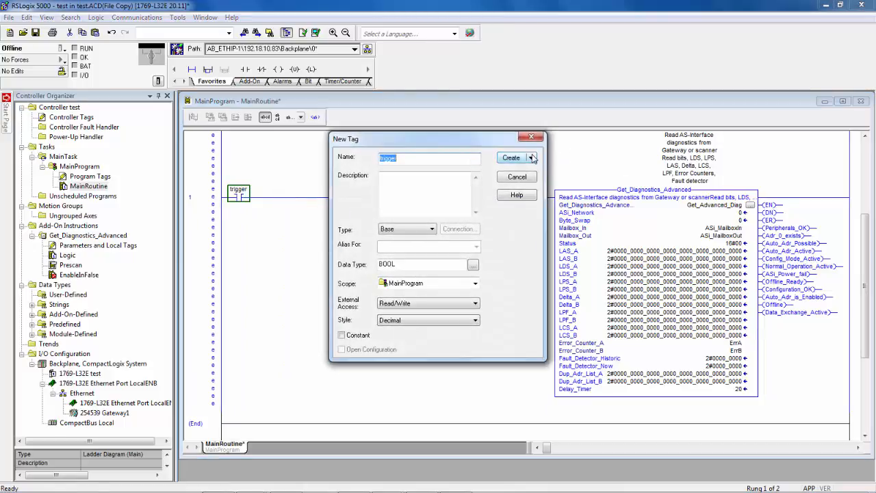
click(512, 158)
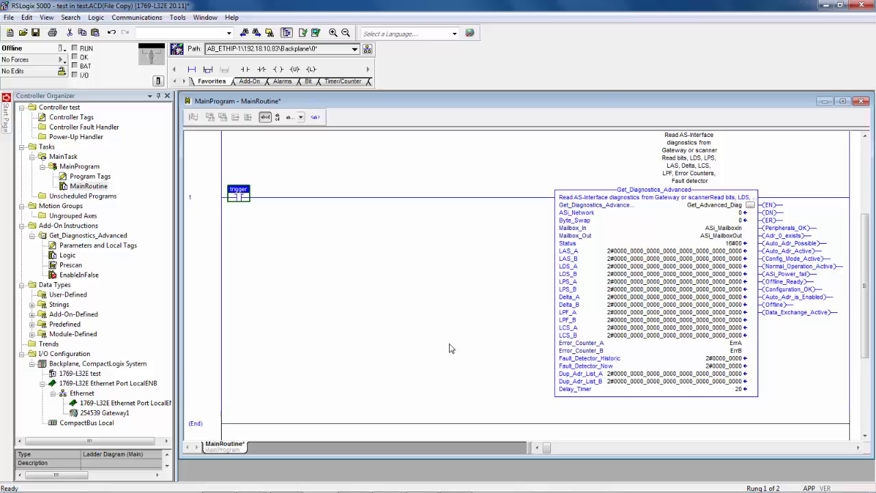
Download the project to the controller and switch it to Remote Run
click(62, 48)
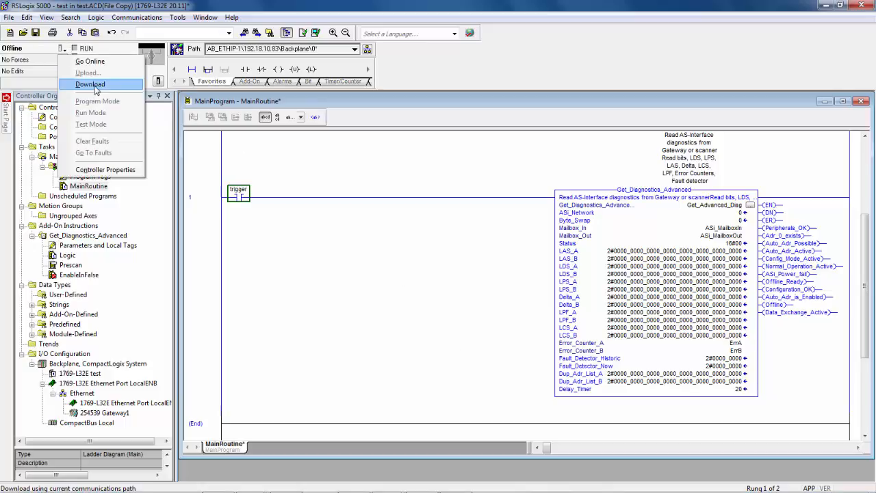
click(90, 84)
click(410, 335)
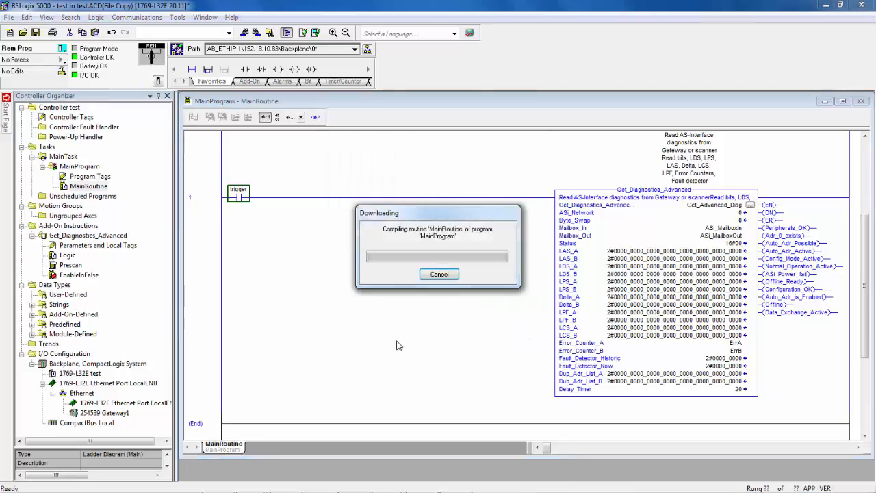
click(483, 280)
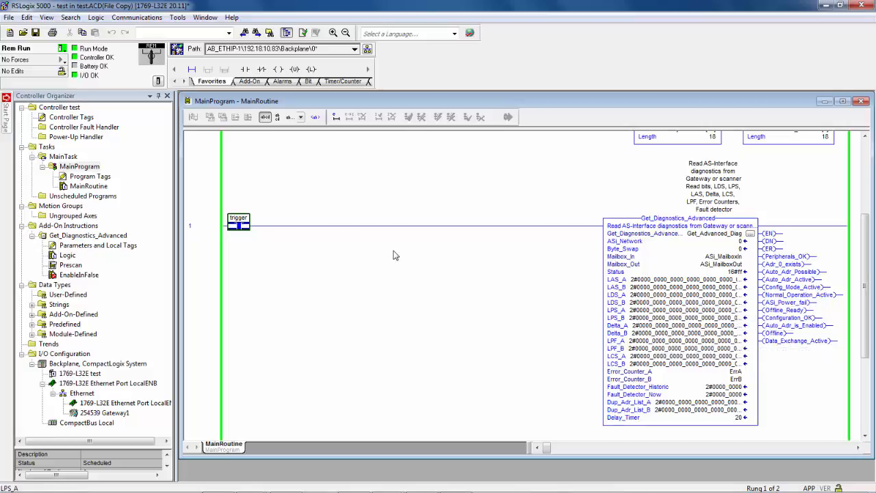
Toggle the trigger contact's bit on so the diagnostics block reads live data
right_click(241, 224)
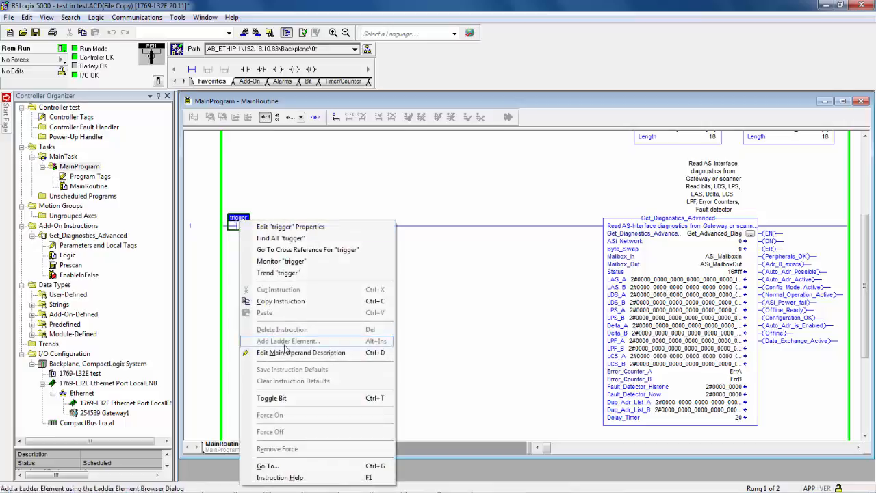
click(275, 399)
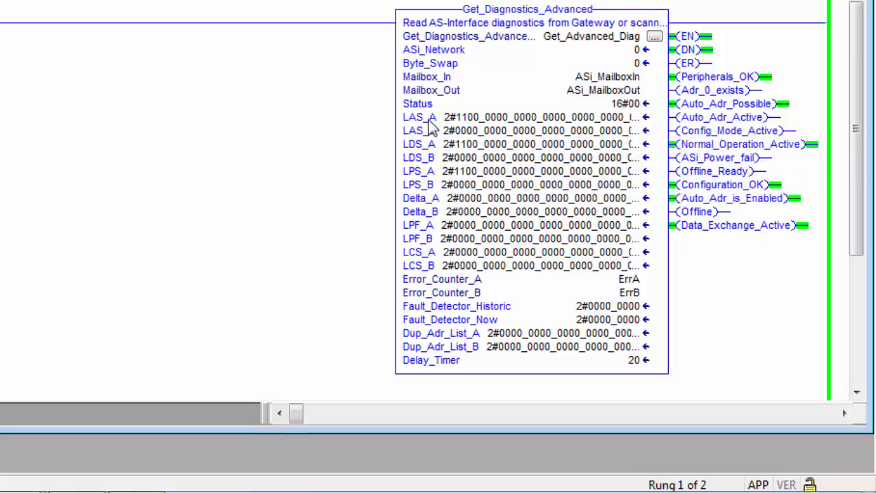
click(419, 118)
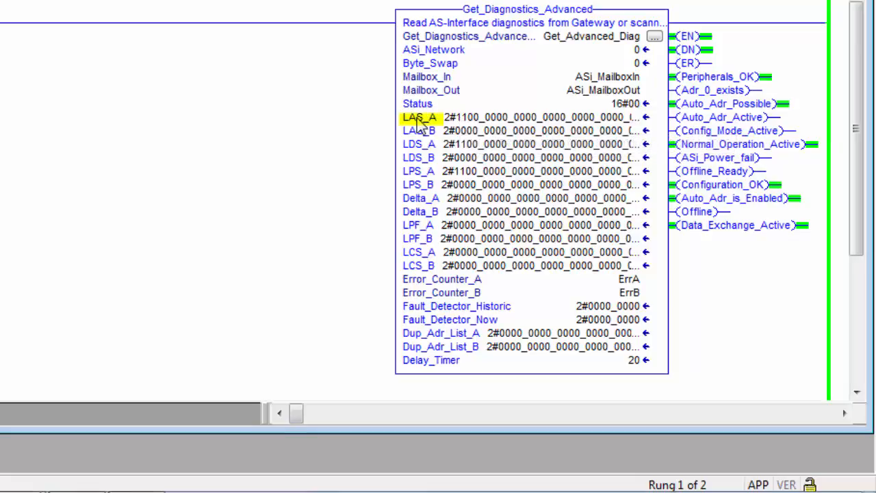
ctrl+click(417, 145)
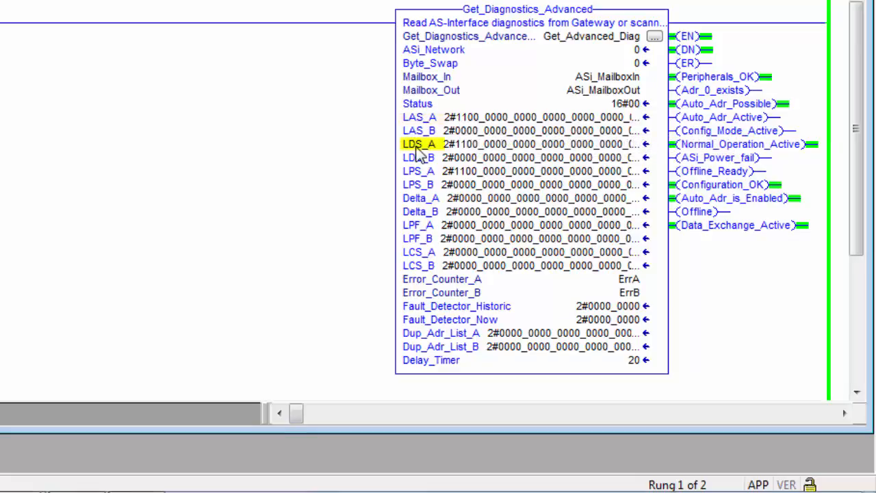
ctrl+click(414, 172)
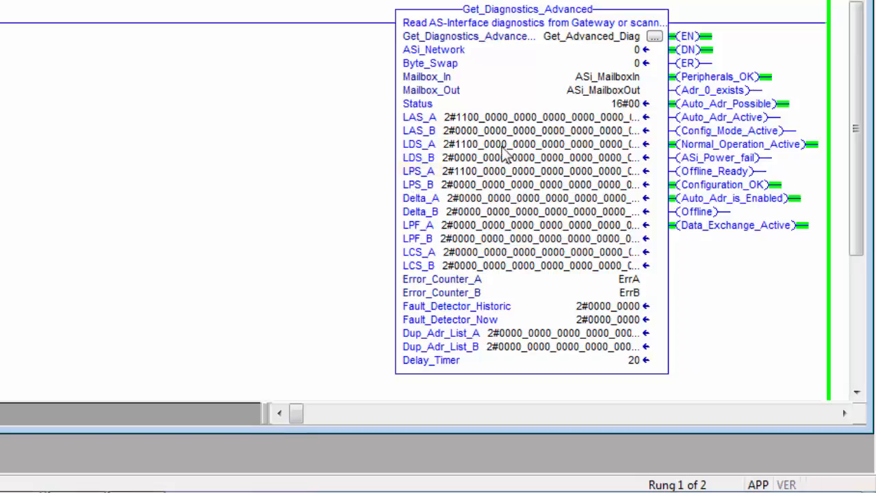
mouse_move(465, 144)
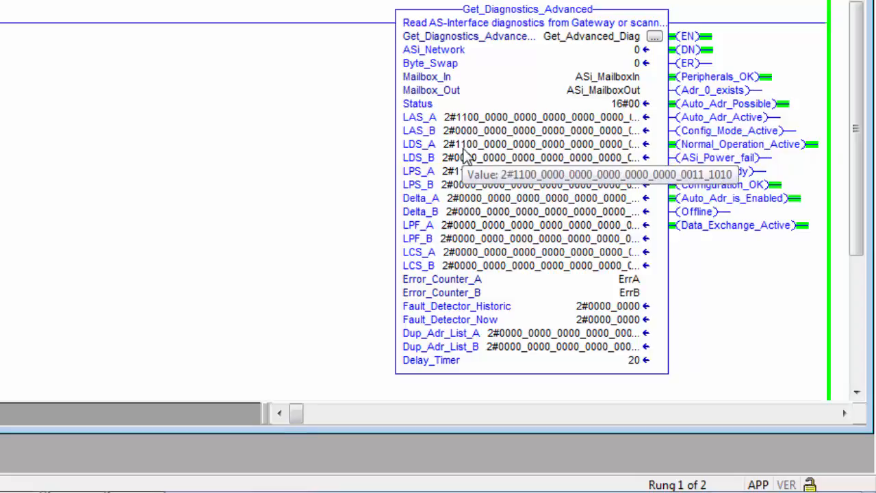
scroll(616, 274, down, 1)
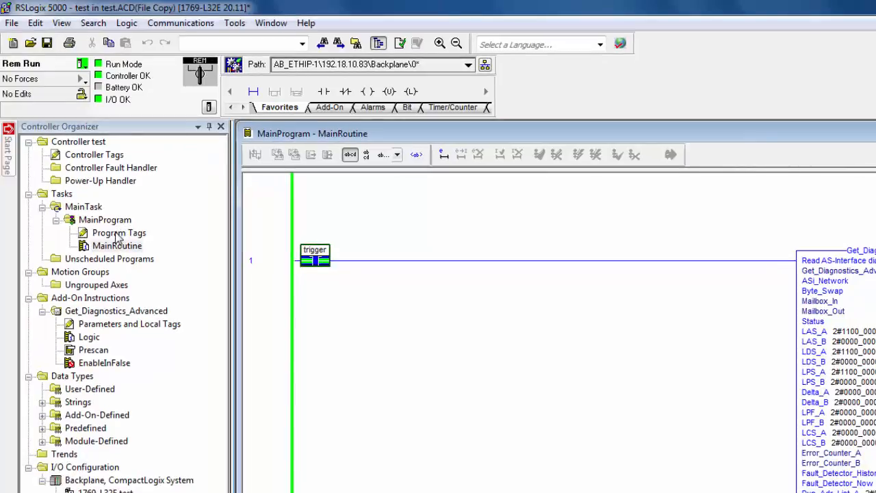
Show MainProgram's tags in Monitor Tags view with Get_Advanced_Diag's live members
double_click(119, 233)
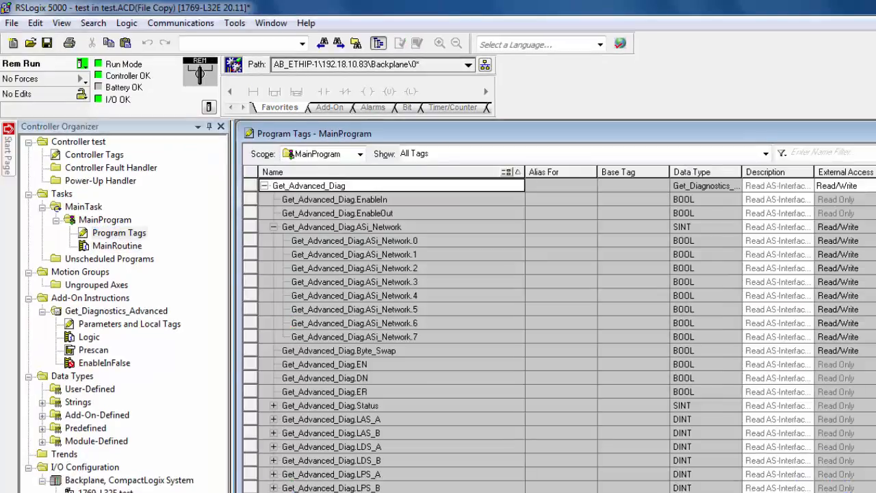
click(534, 490)
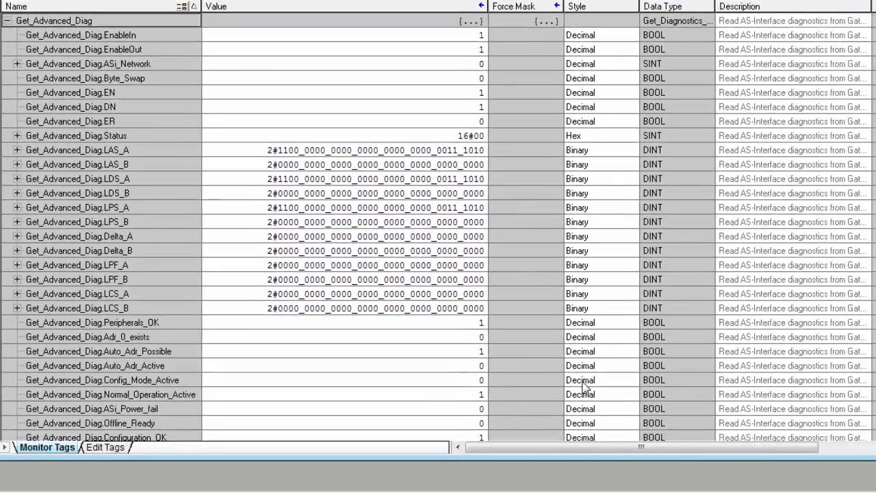
scroll(506, 426, down, 1)
scroll(421, 423, down, 1)
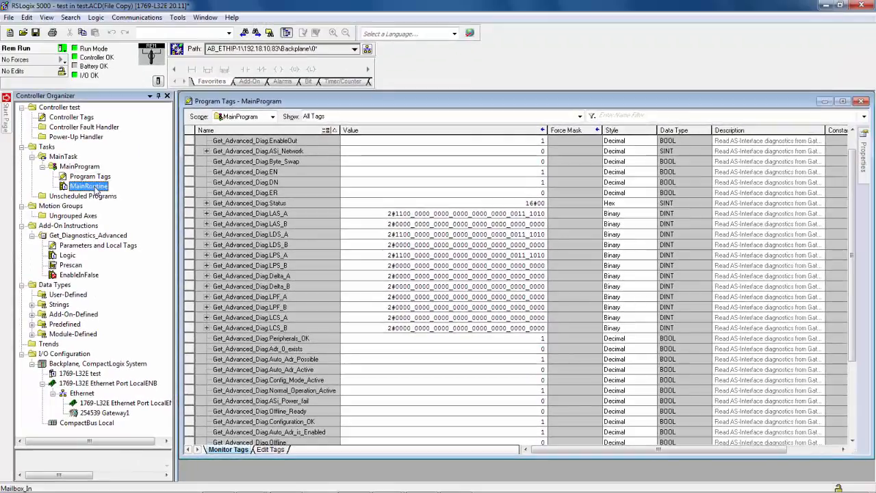
Toggle the trigger bit off and on in MainRoutine to re-run the diagnostics read
double_click(89, 186)
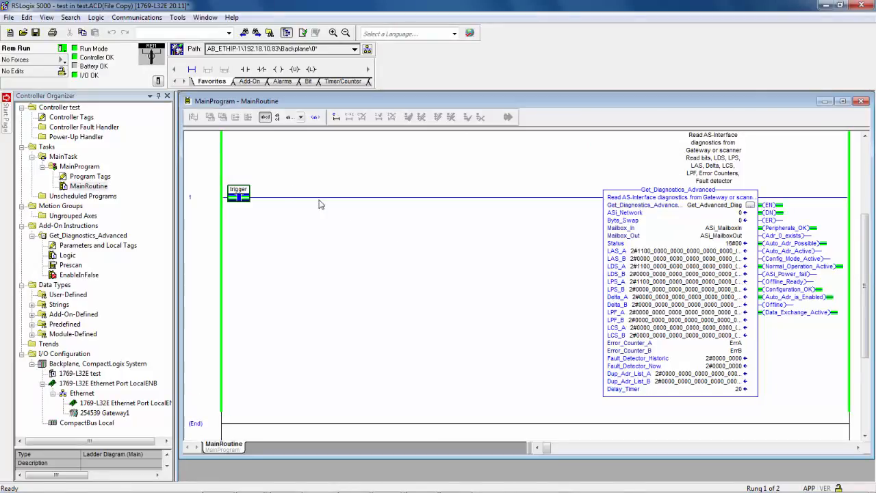
right_click(235, 197)
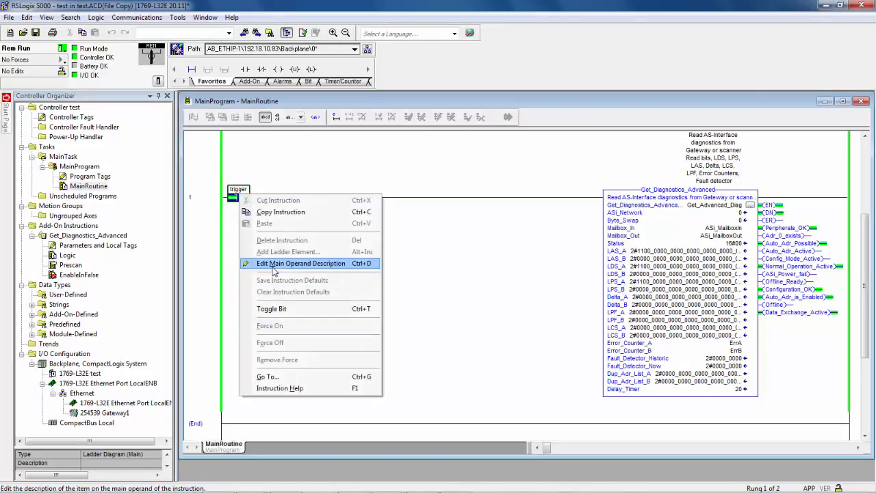
click(271, 309)
right_click(239, 196)
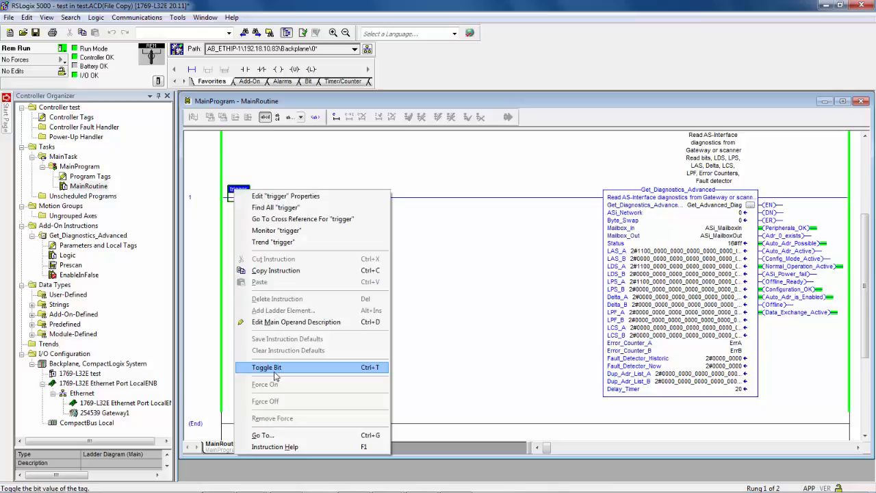
click(288, 371)
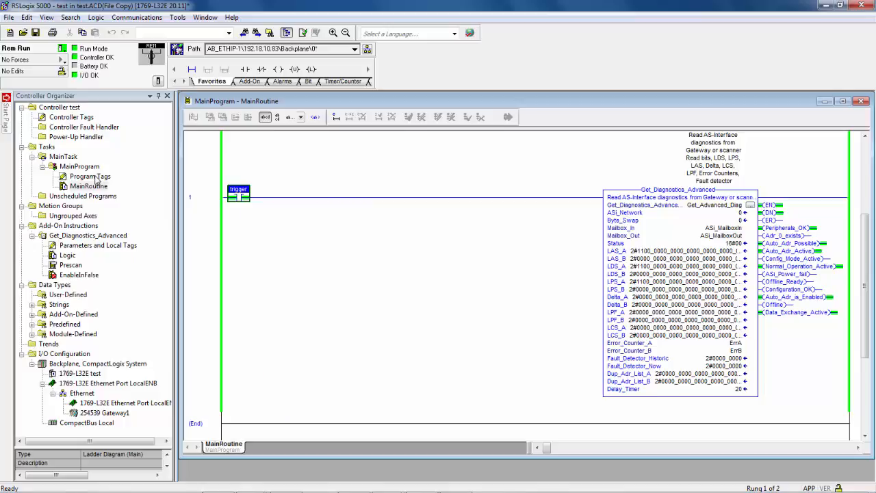
Monitor the refreshed MainProgram tags, with Configuration_OK now reading 0
double_click(89, 176)
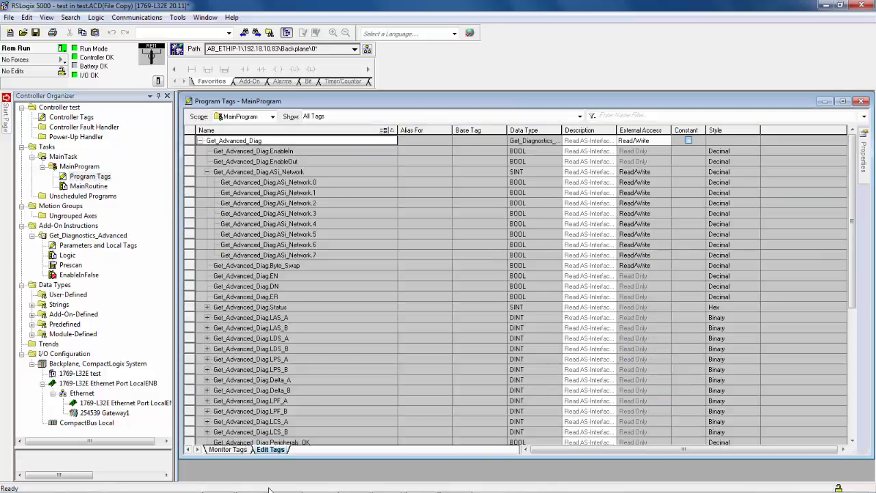
click(228, 449)
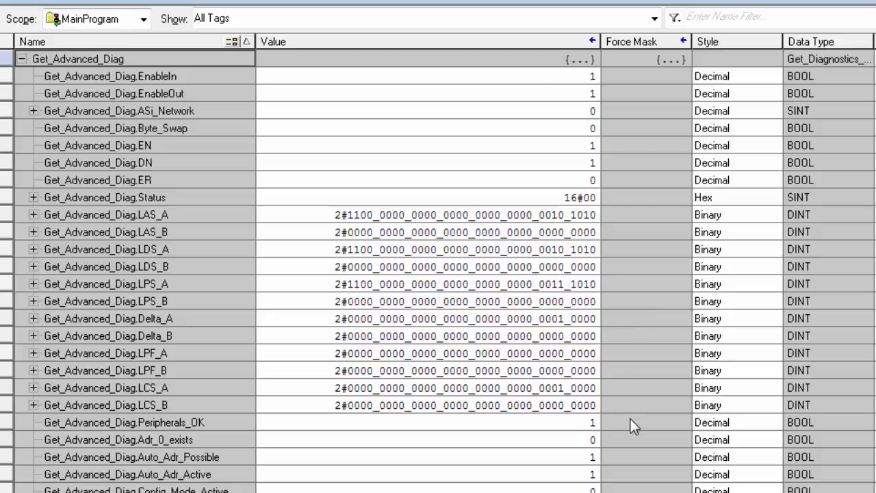
scroll(438, 274, down, 1)
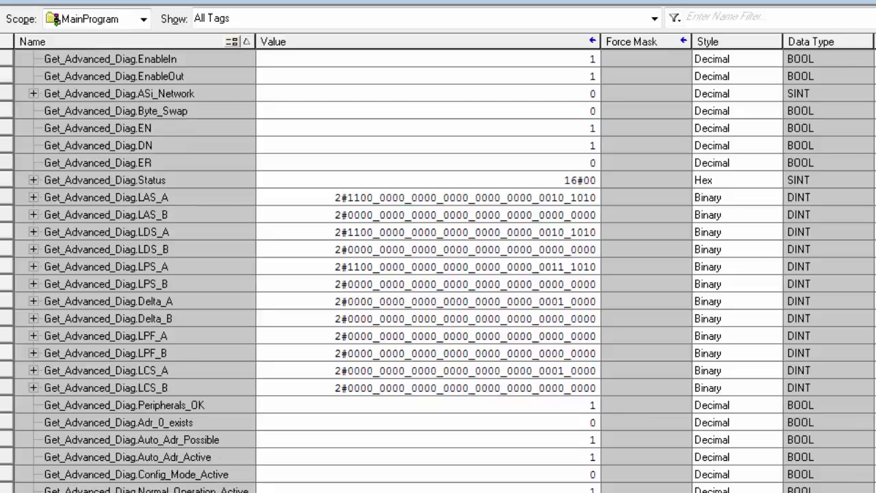
scroll(438, 274, down, 1)
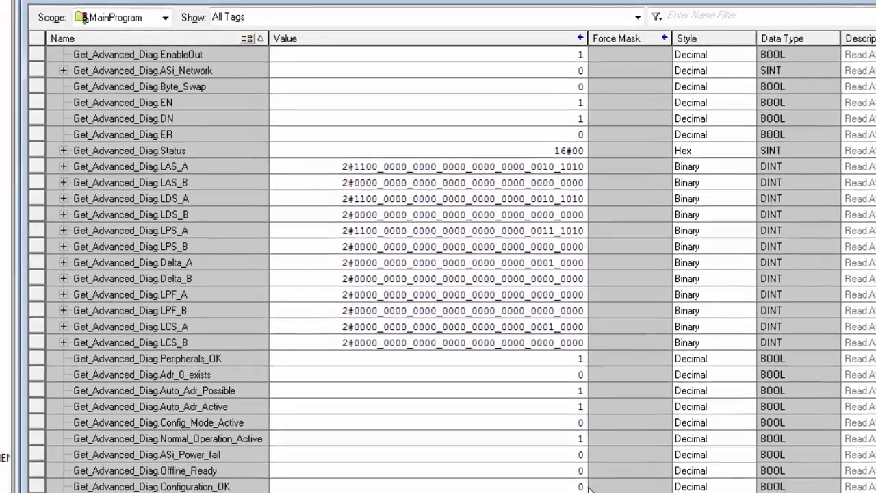
click(578, 487)
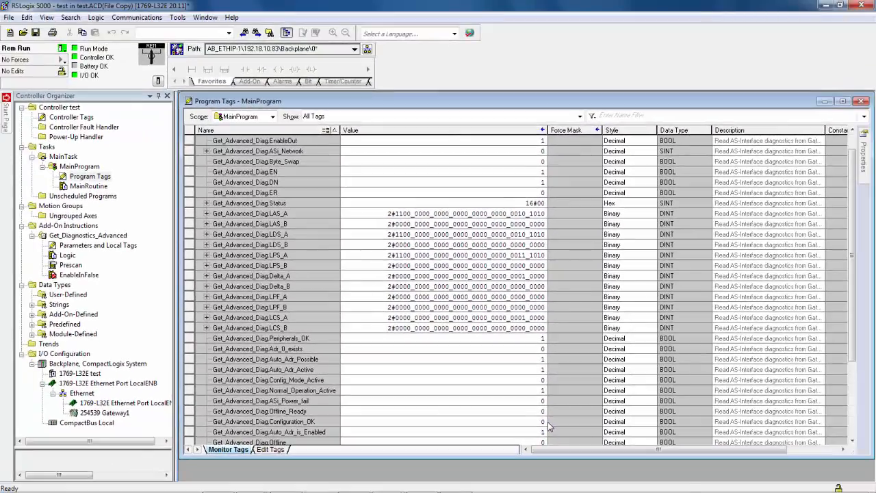
Toggle the trigger bit off and on again in MainRoutine to refresh diagnostics
double_click(88, 185)
right_click(238, 198)
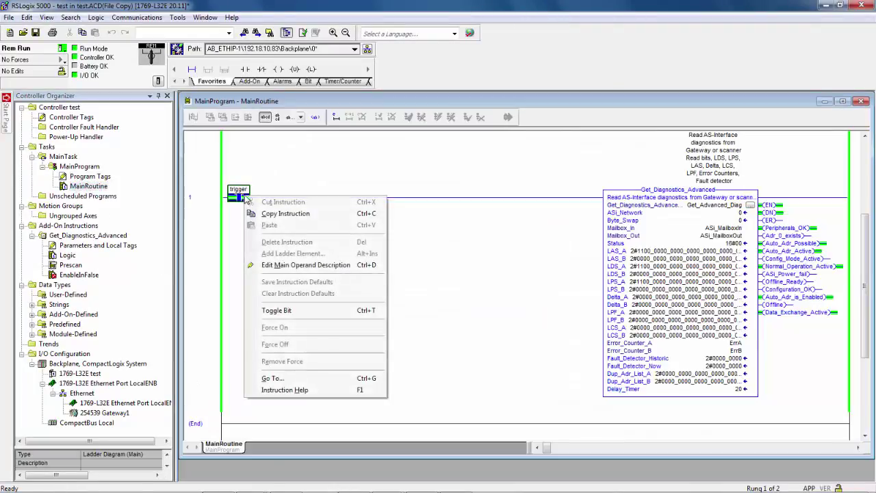
click(290, 314)
right_click(247, 201)
click(297, 319)
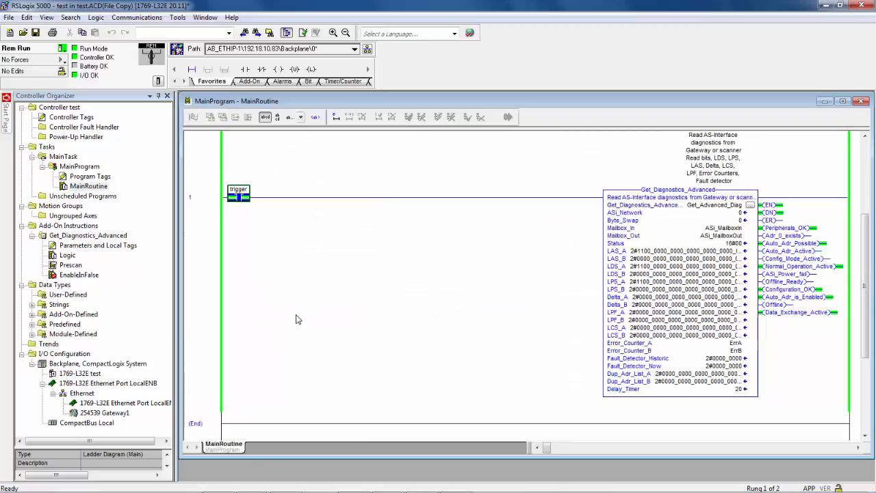
View the MainProgram tags showing Configuration_OK back at 1 and Delta_A cleared
double_click(90, 176)
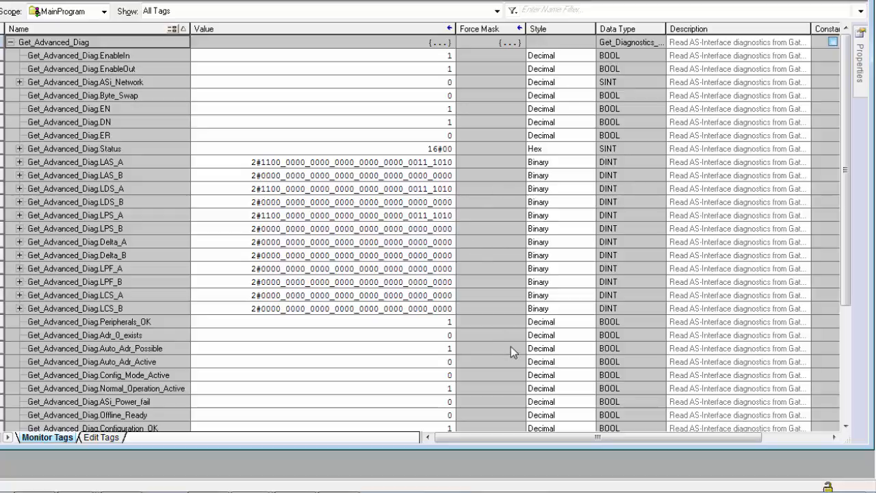
click(847, 428)
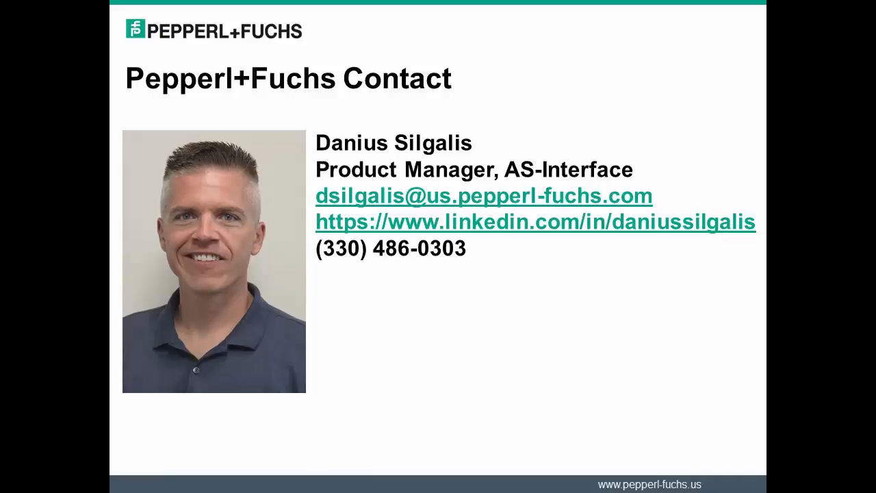
Advance from the Pepperl+Fuchs contact slide to the closing thank-you slide
key(space)
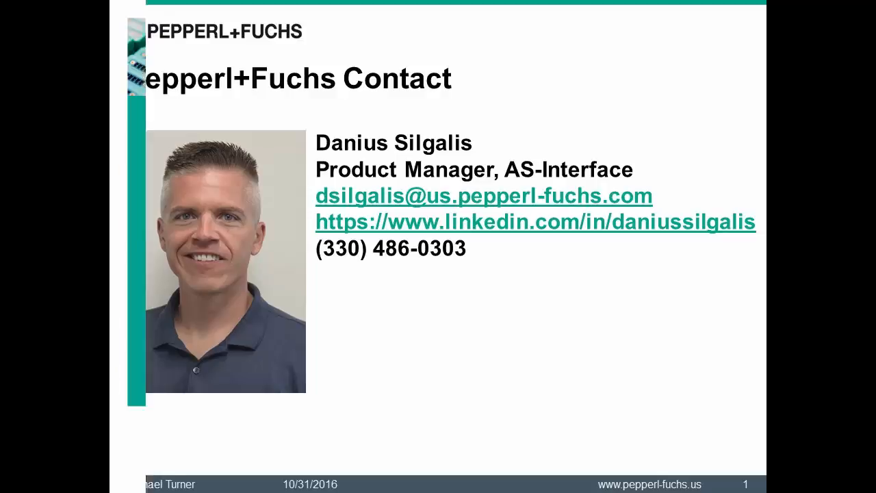